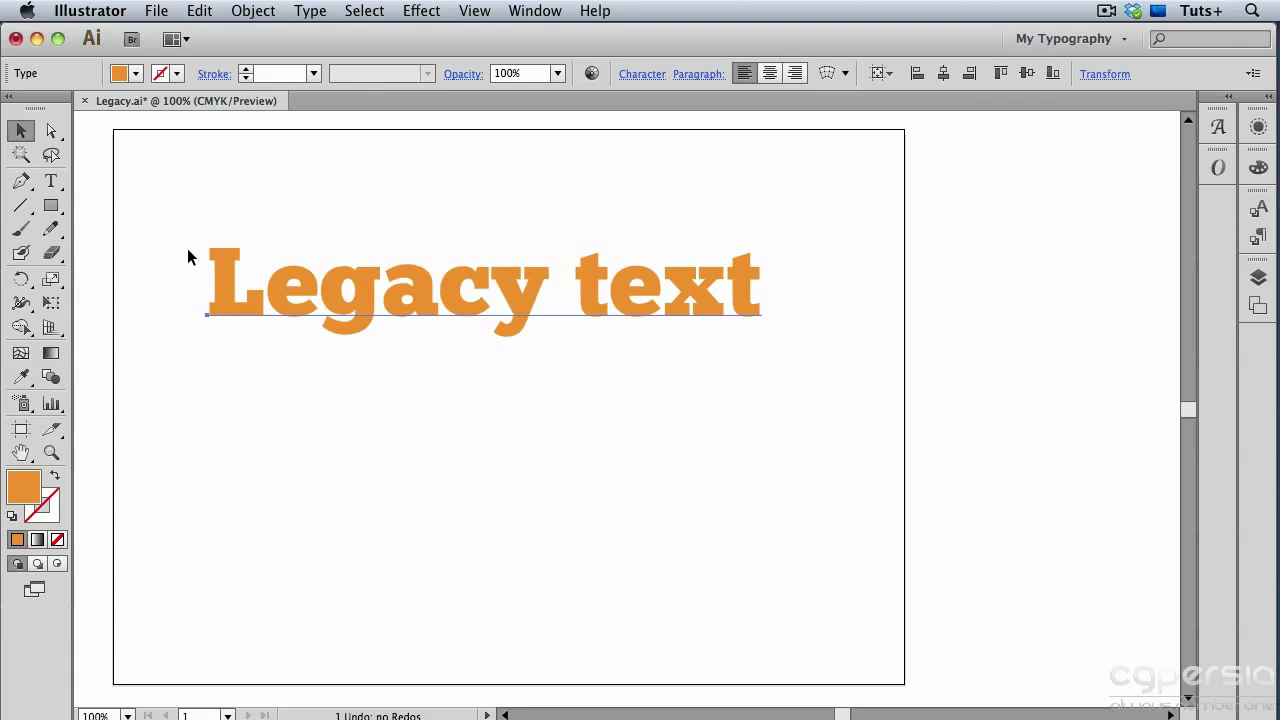
Save the document as LegacyText.ai in Illustrator 8 format, accepting the type conversion warning.
click(159, 12)
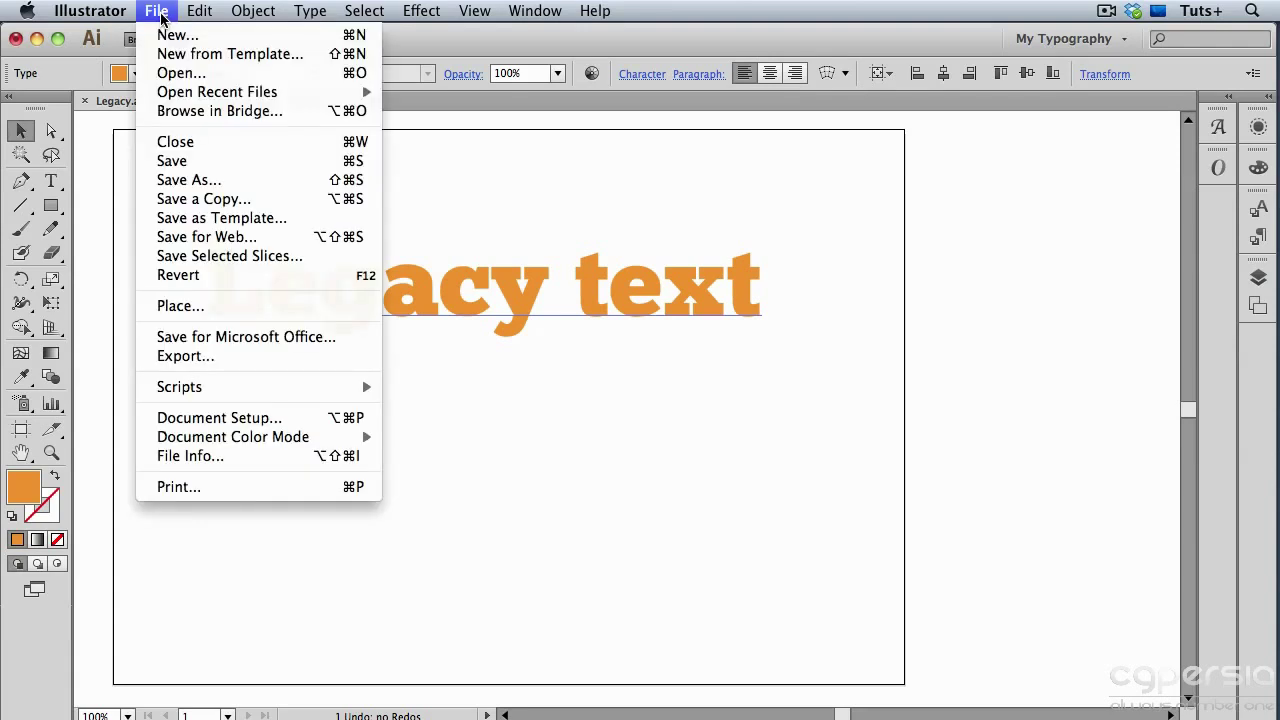
click(276, 185)
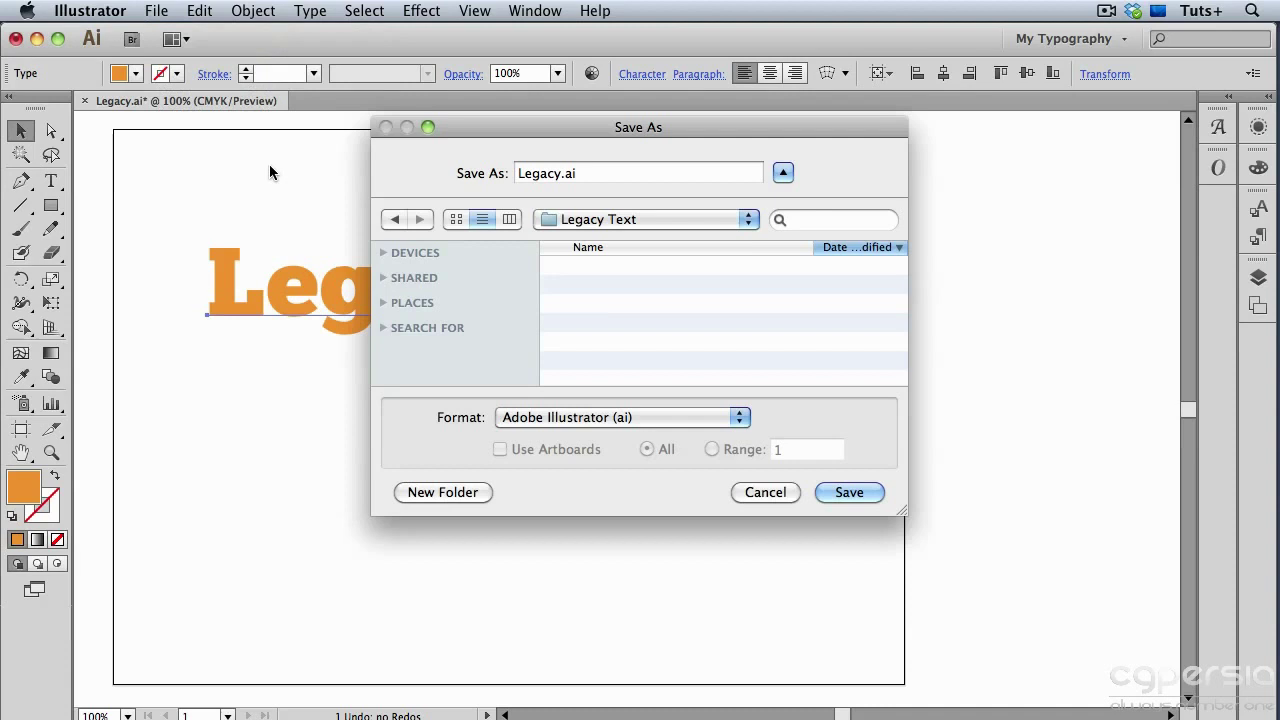
click(561, 173)
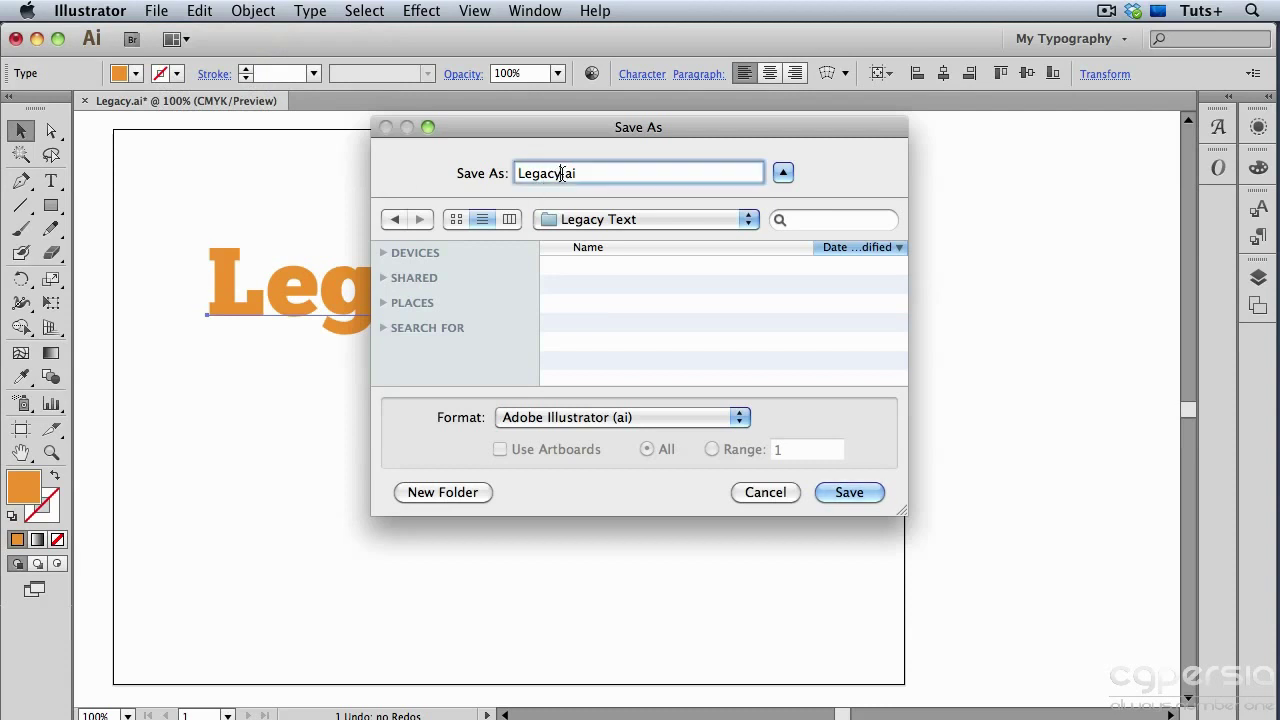
text(Text)
click(846, 491)
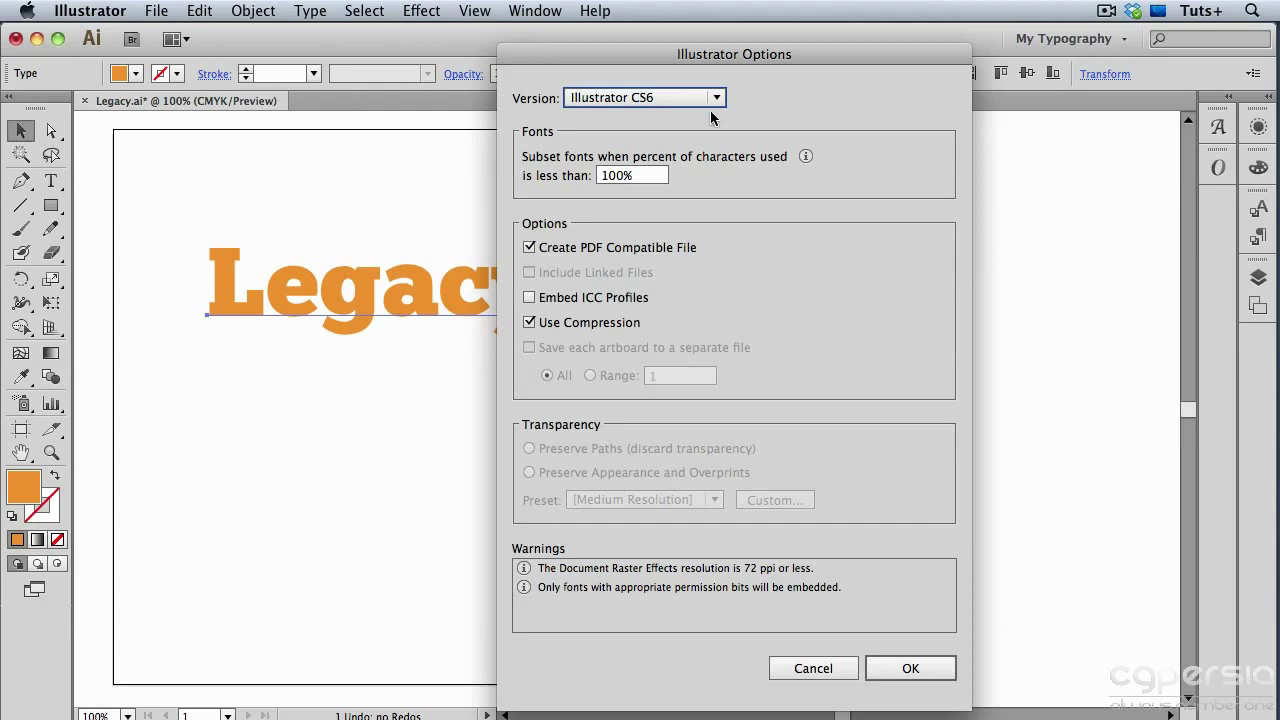
click(712, 98)
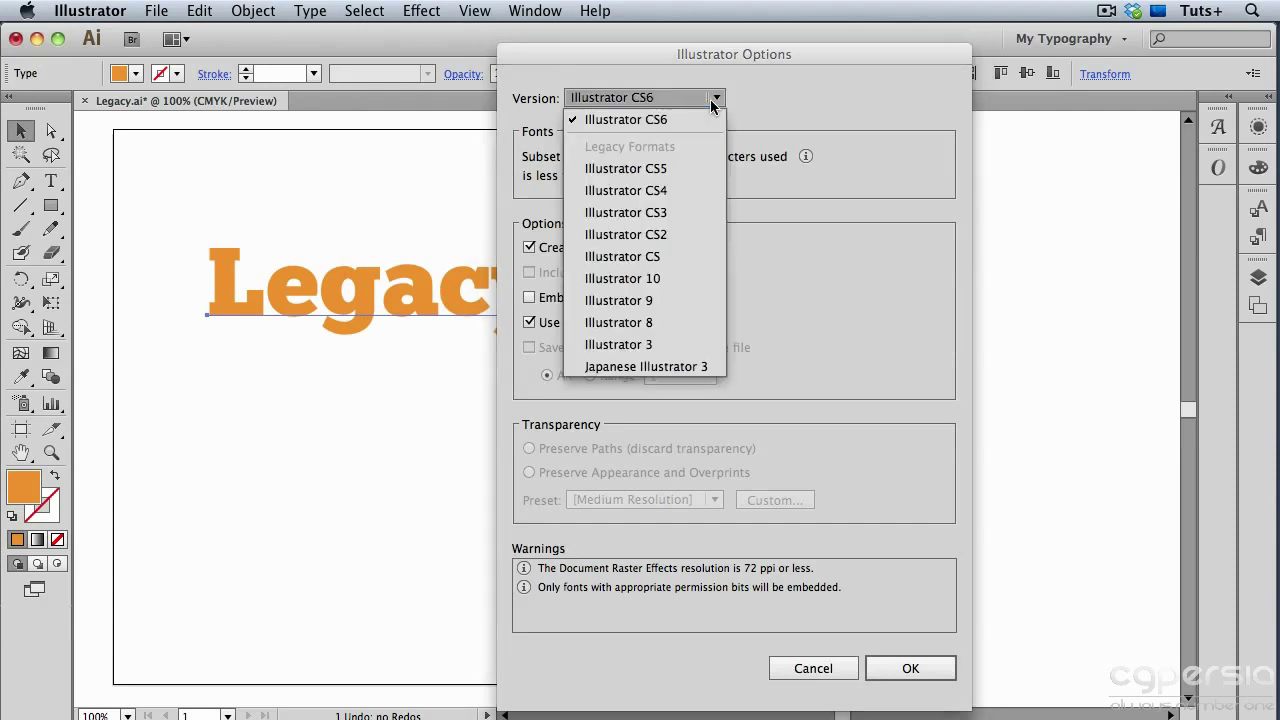
click(680, 316)
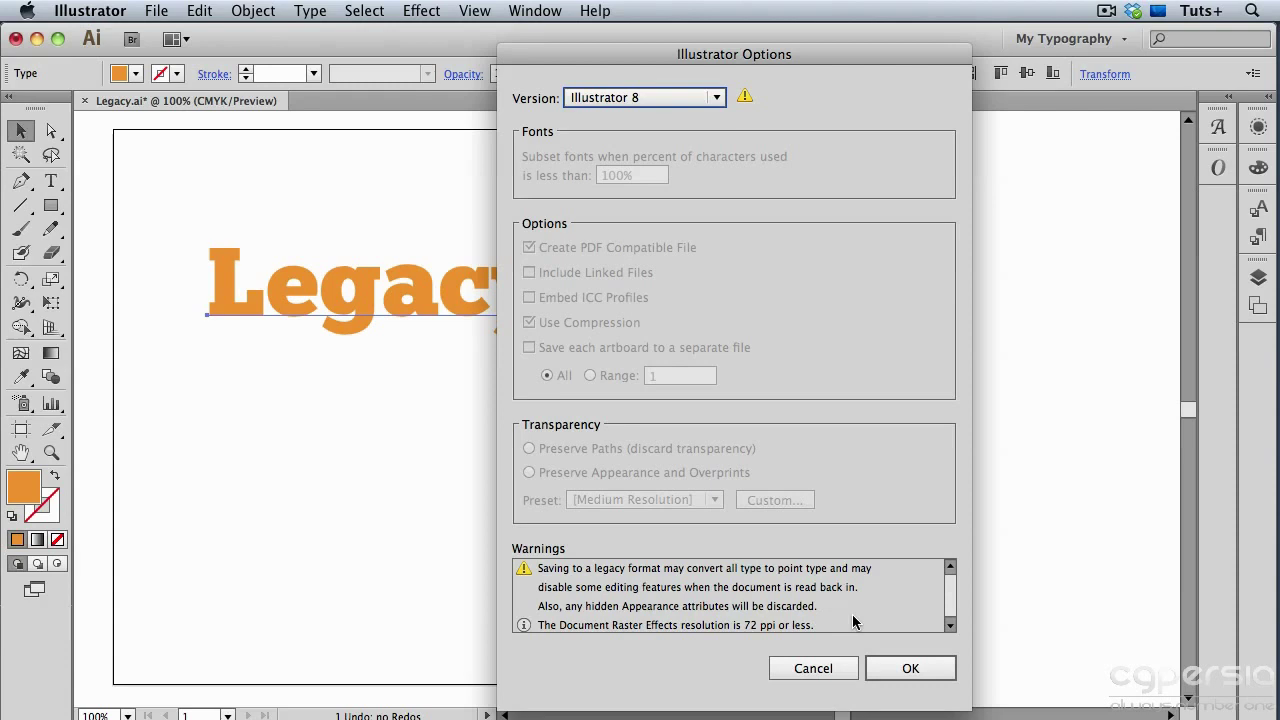
click(910, 668)
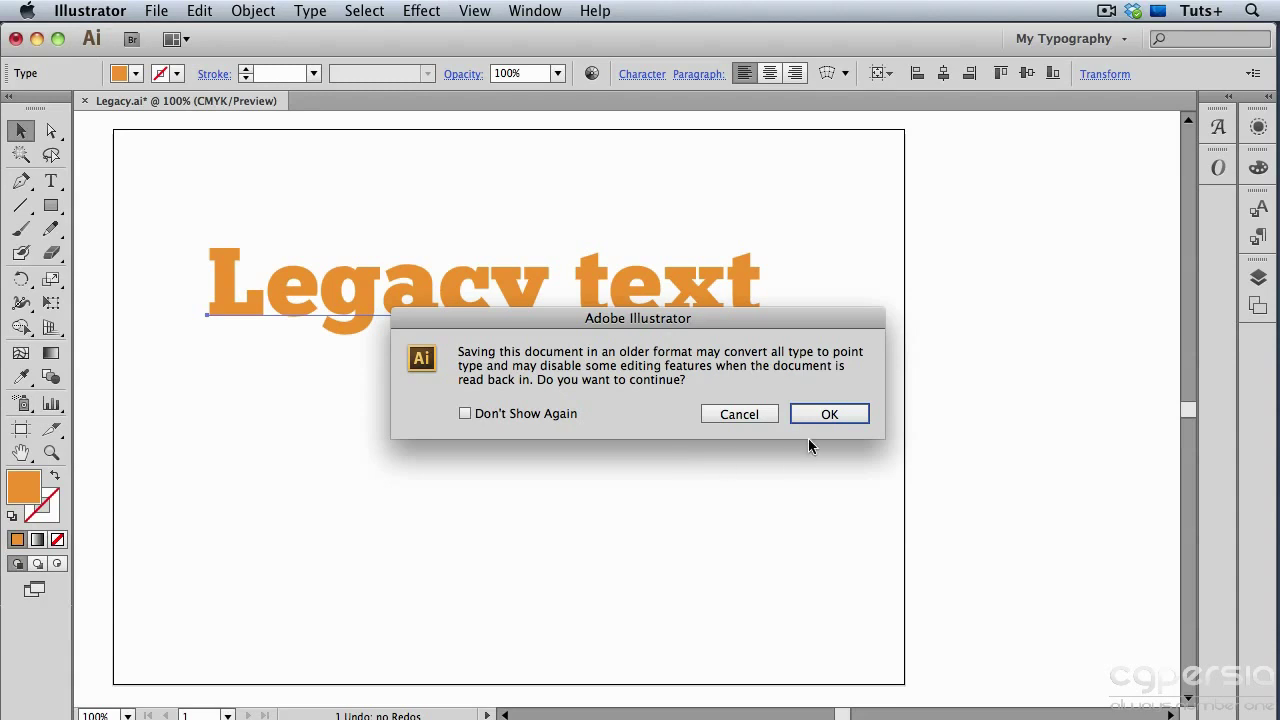
click(830, 414)
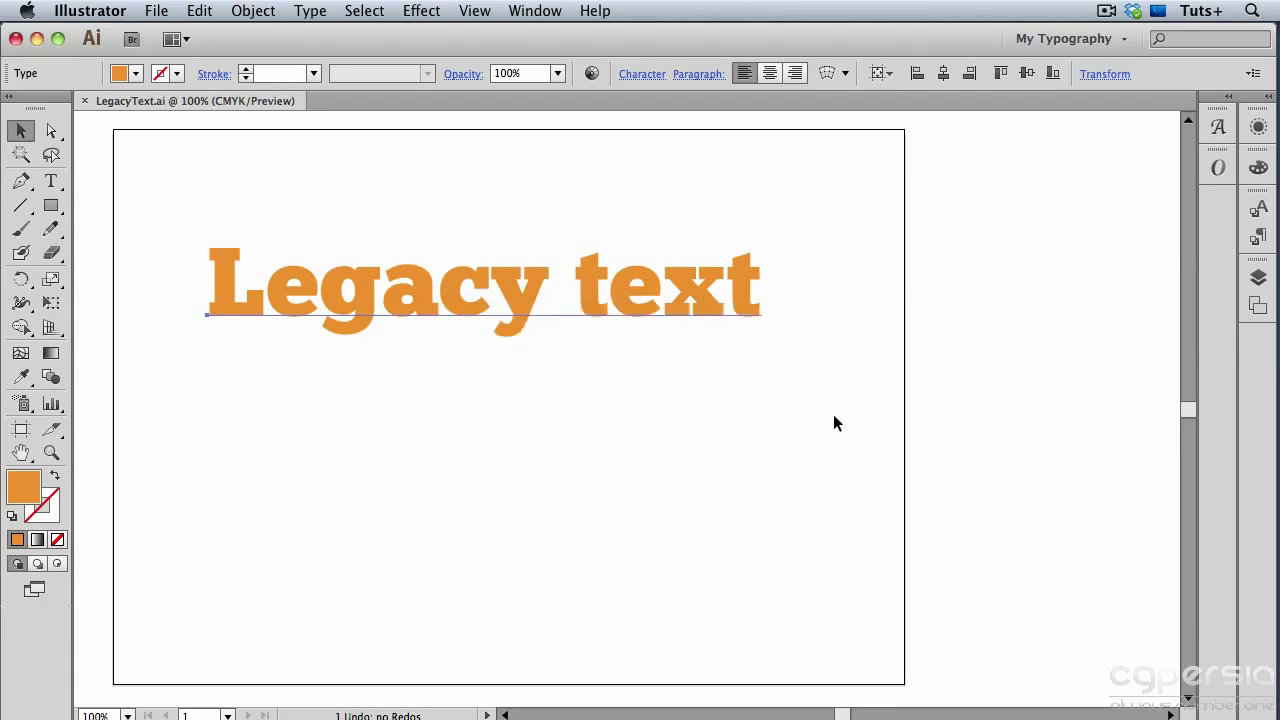
Close LegacyText.ai and reopen it from the Open dialog.
key(super+w)
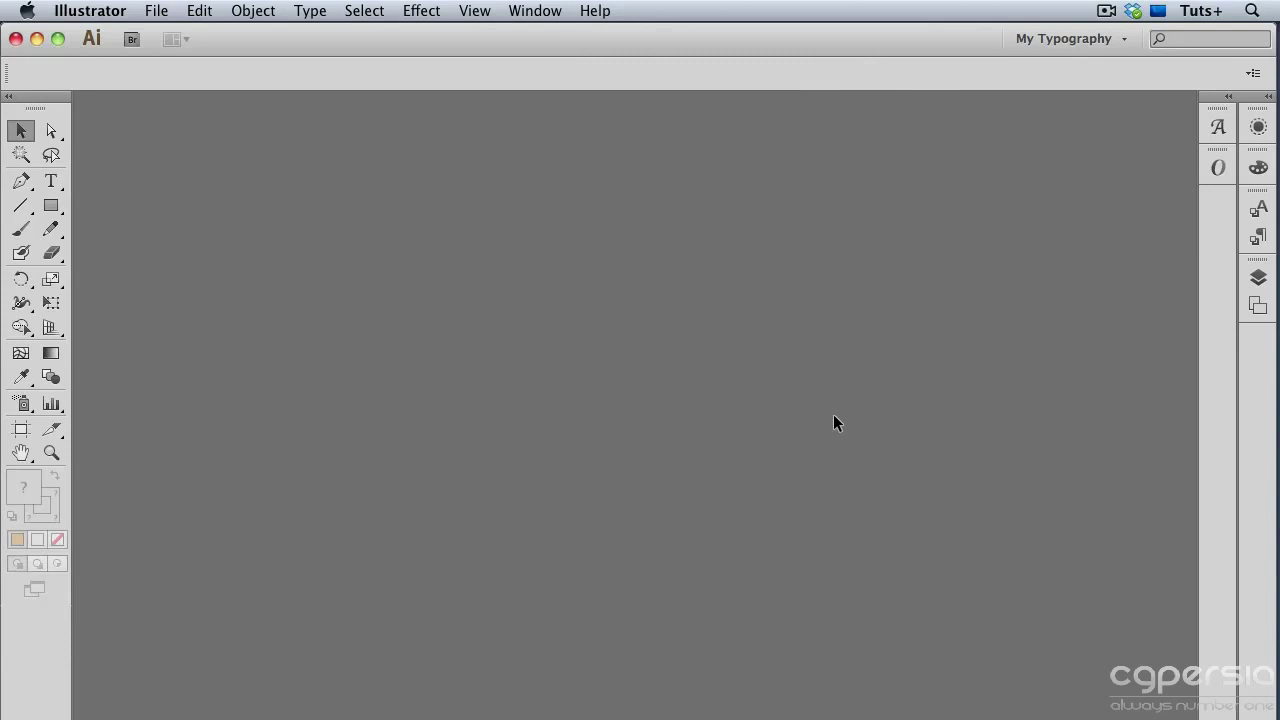
key(super+o)
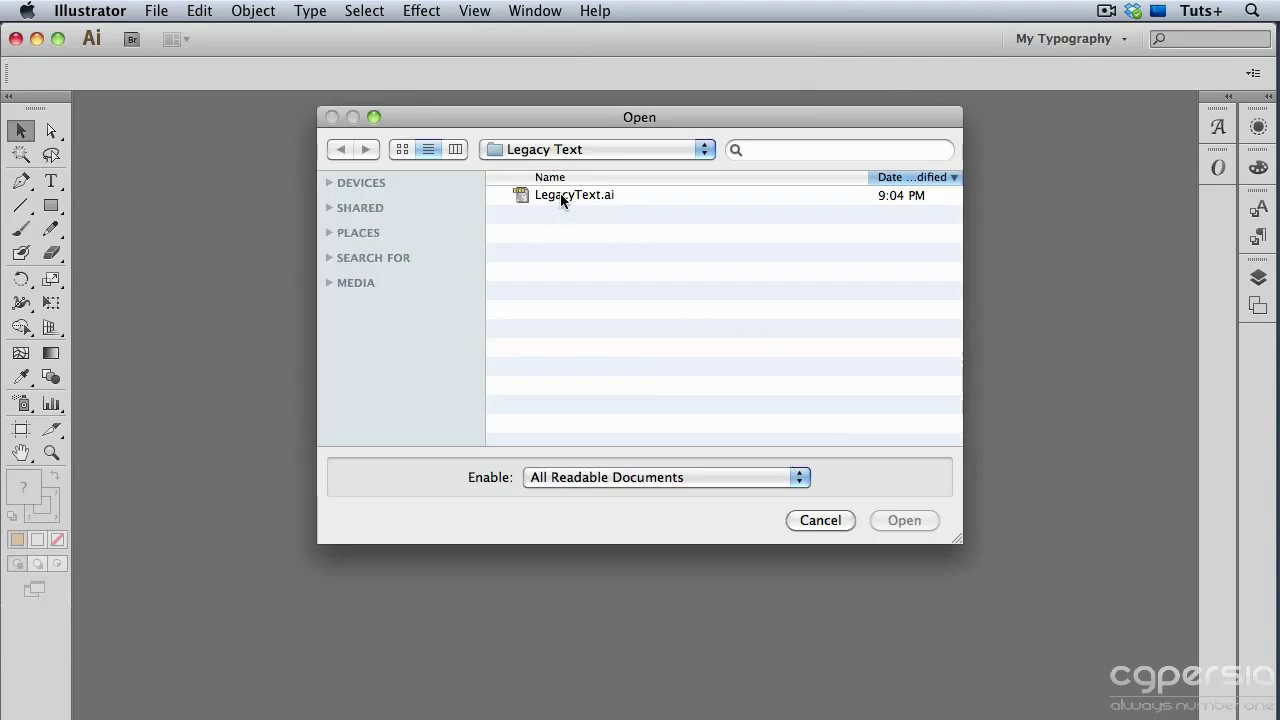
double_click(560, 195)
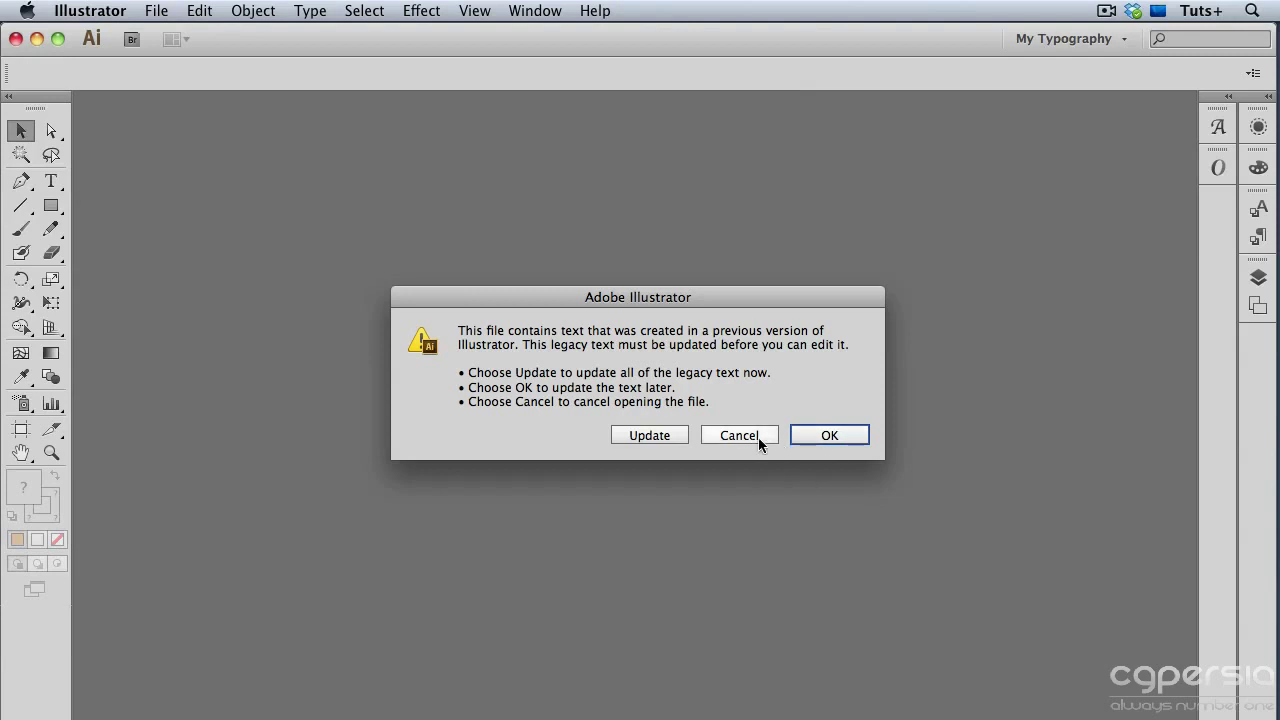
Dismiss the legacy text warning, select the headline and inspect its group in Appearance.
click(813, 439)
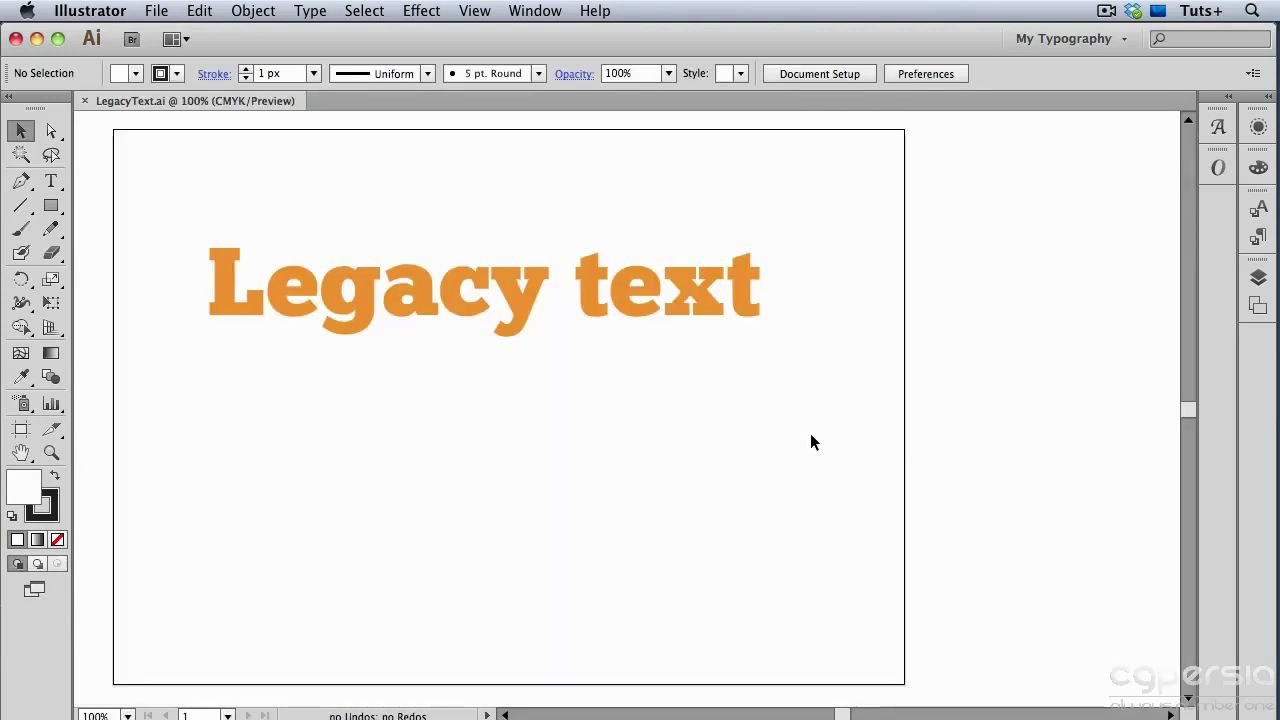
click(699, 316)
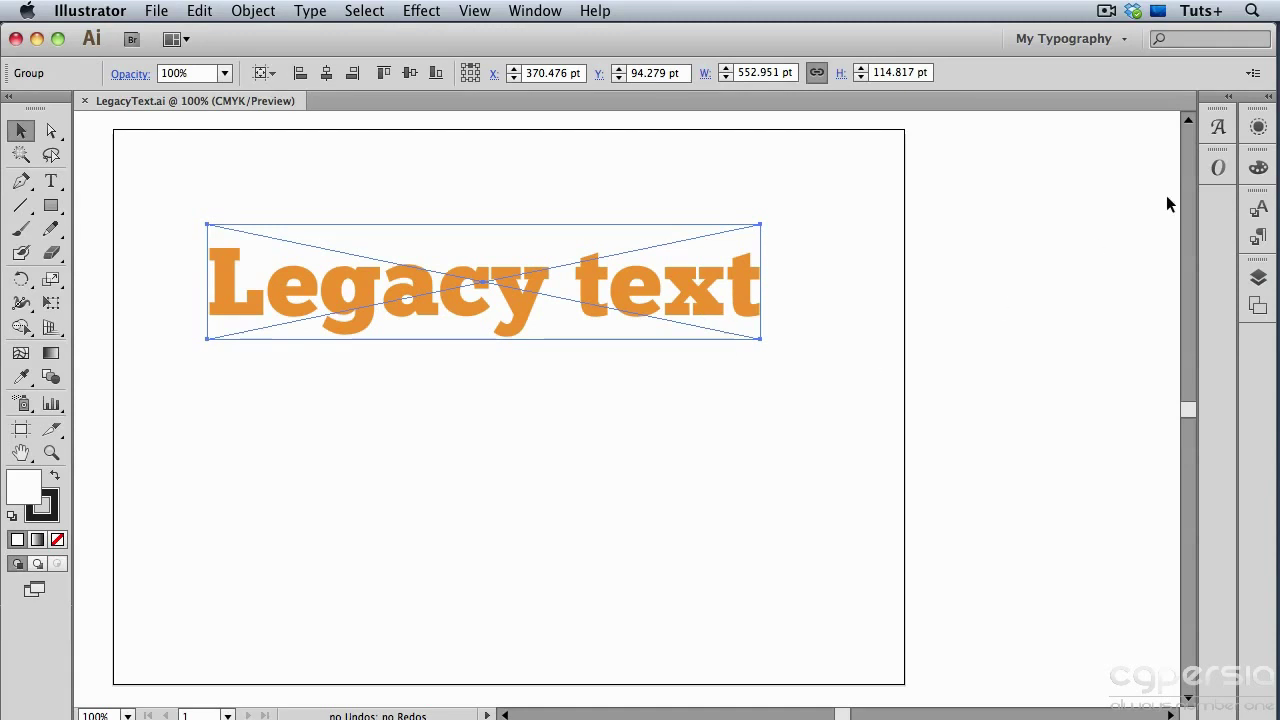
click(1258, 128)
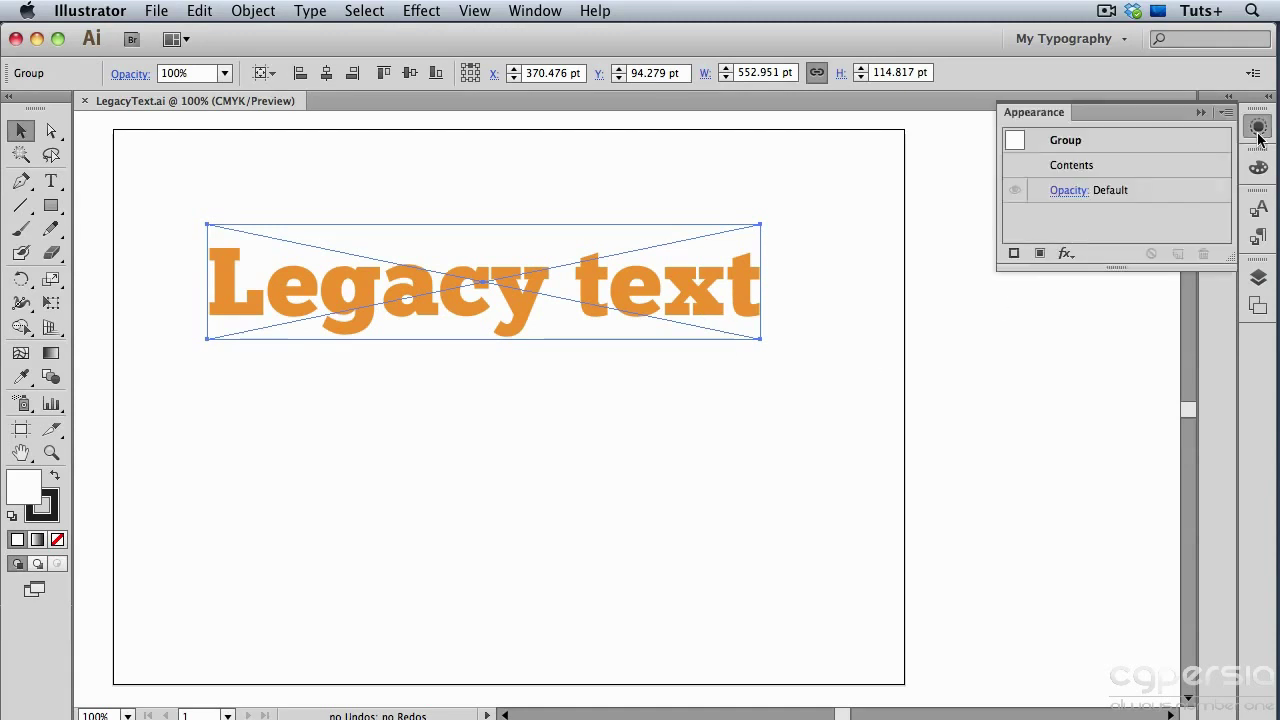
double_click(1103, 169)
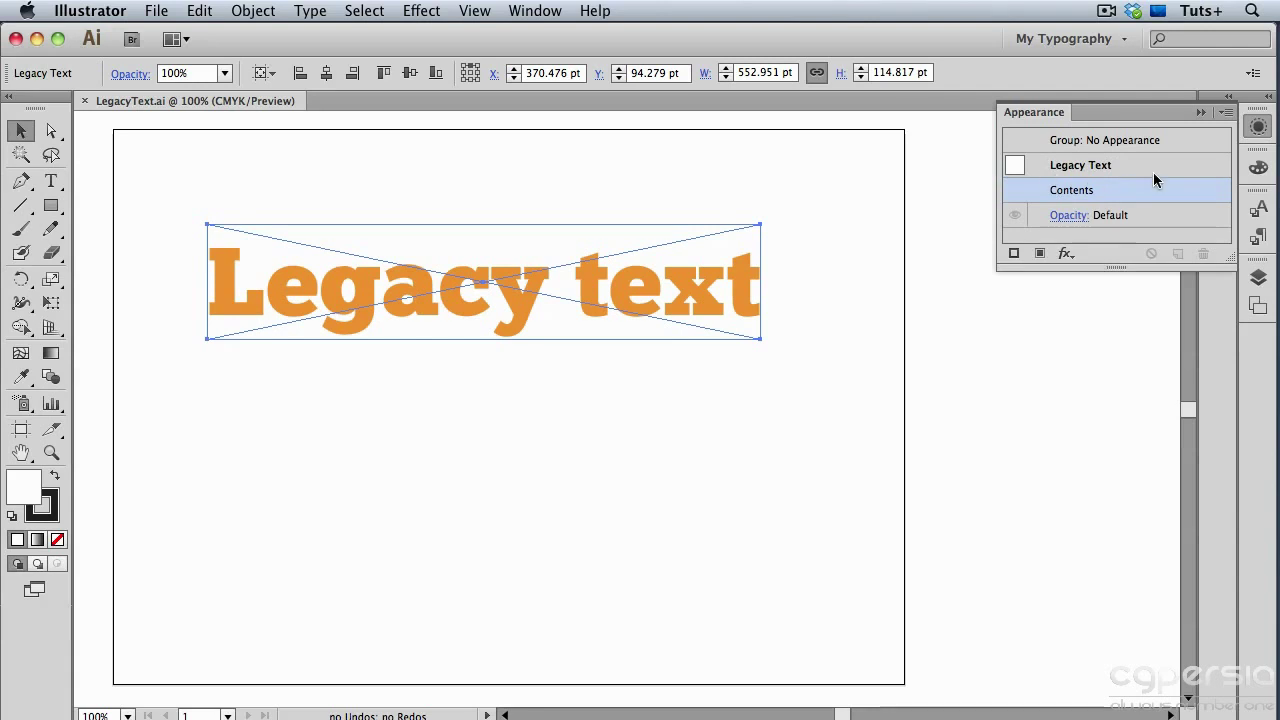
click(1200, 113)
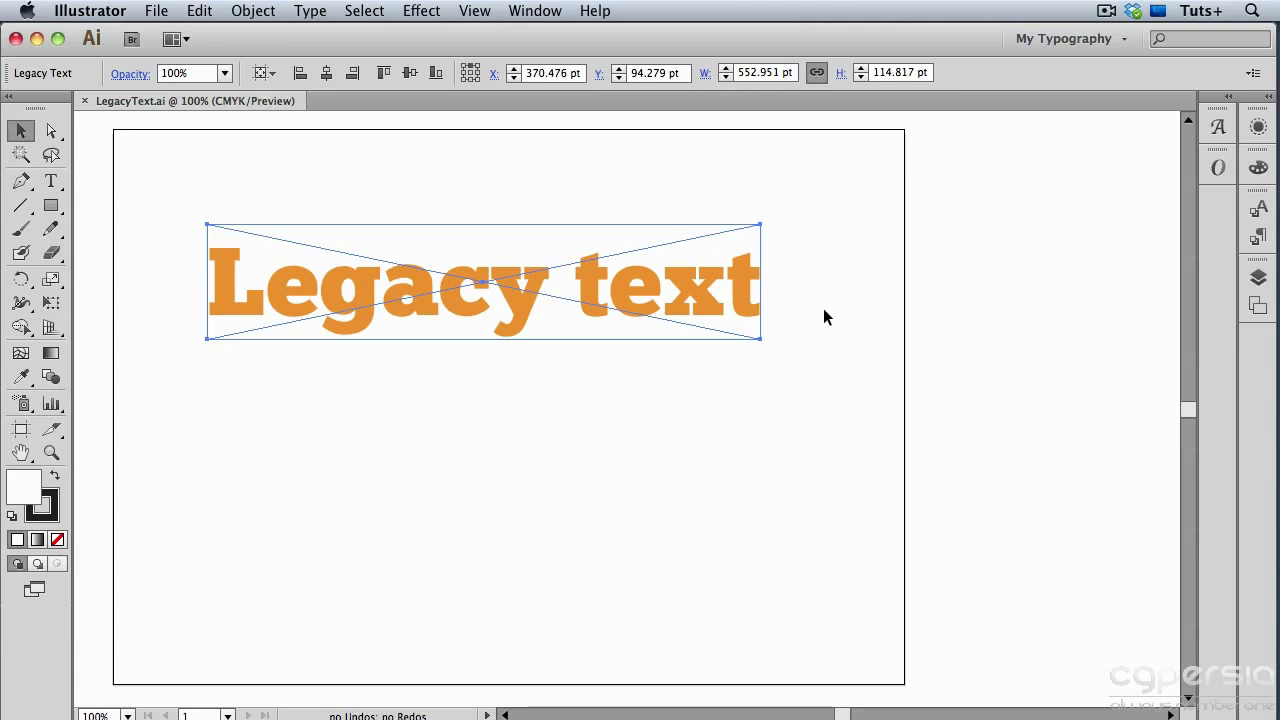
Update the selected headline with Type > Legacy Text > Update Selected Legacy Text.
click(326, 14)
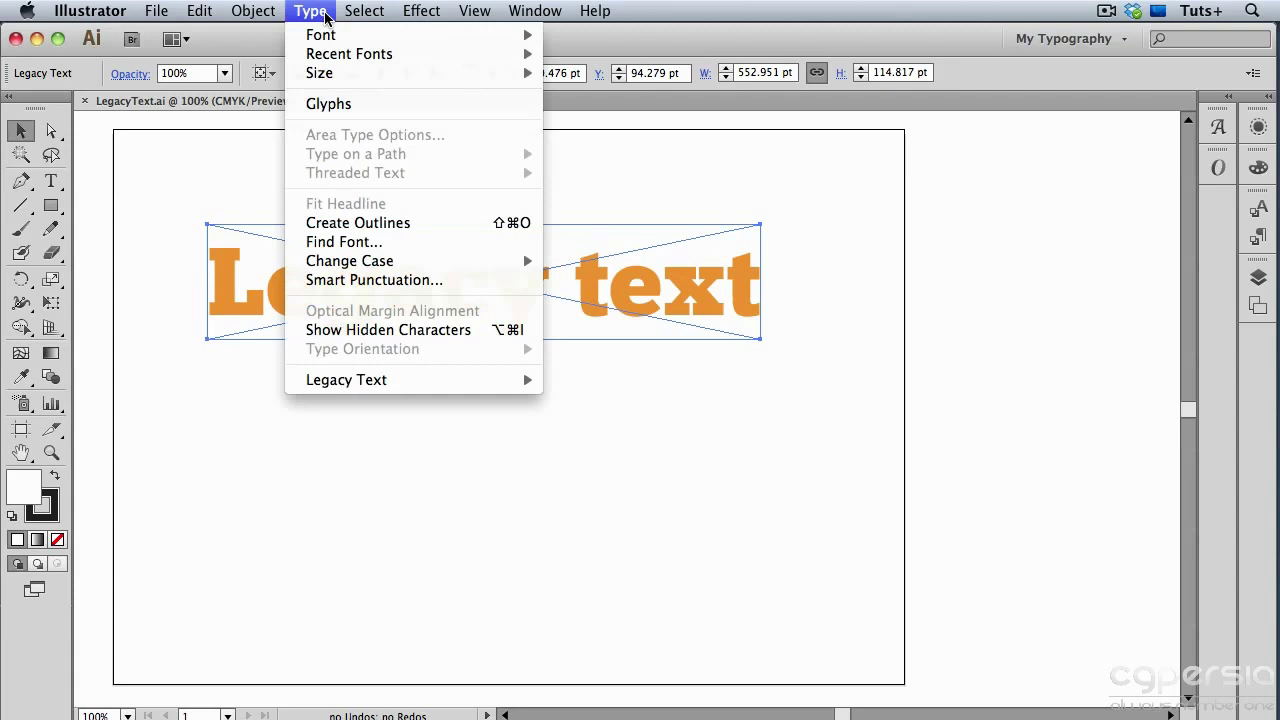
mouse_move(410, 382)
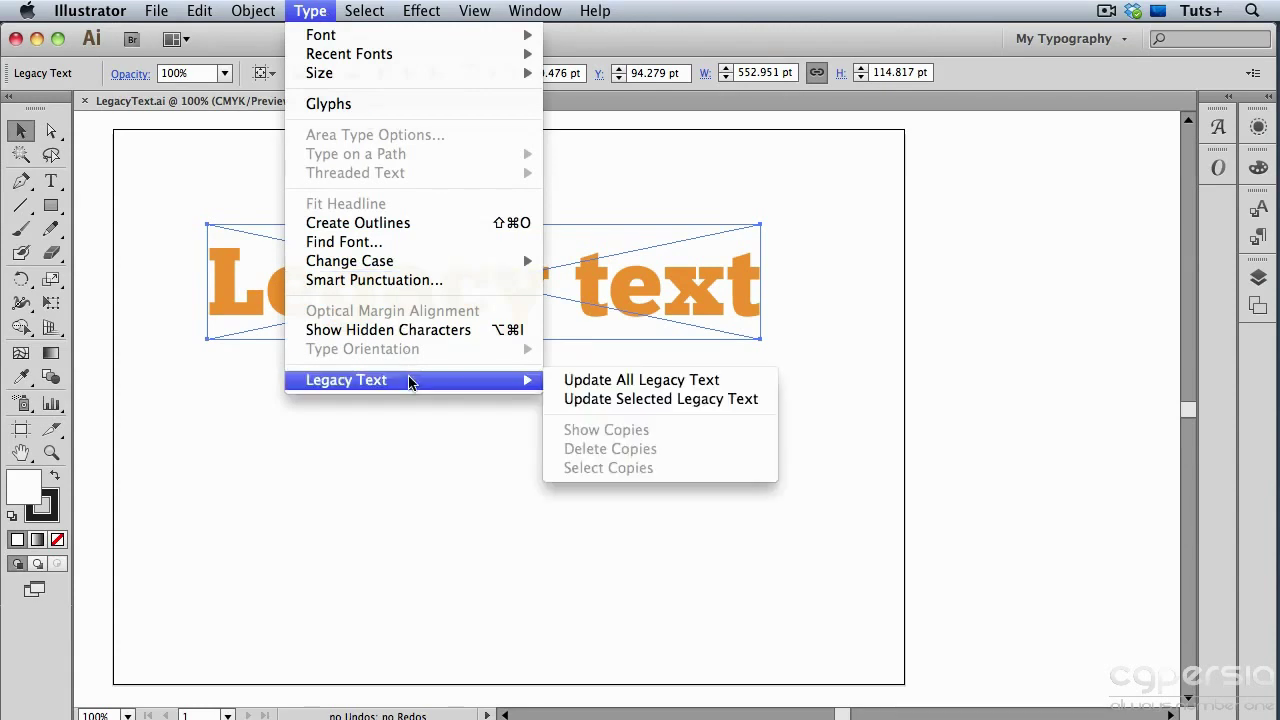
click(688, 398)
Select the updated headline and place a Type tool insertion point inside 'Legacy'.
click(524, 320)
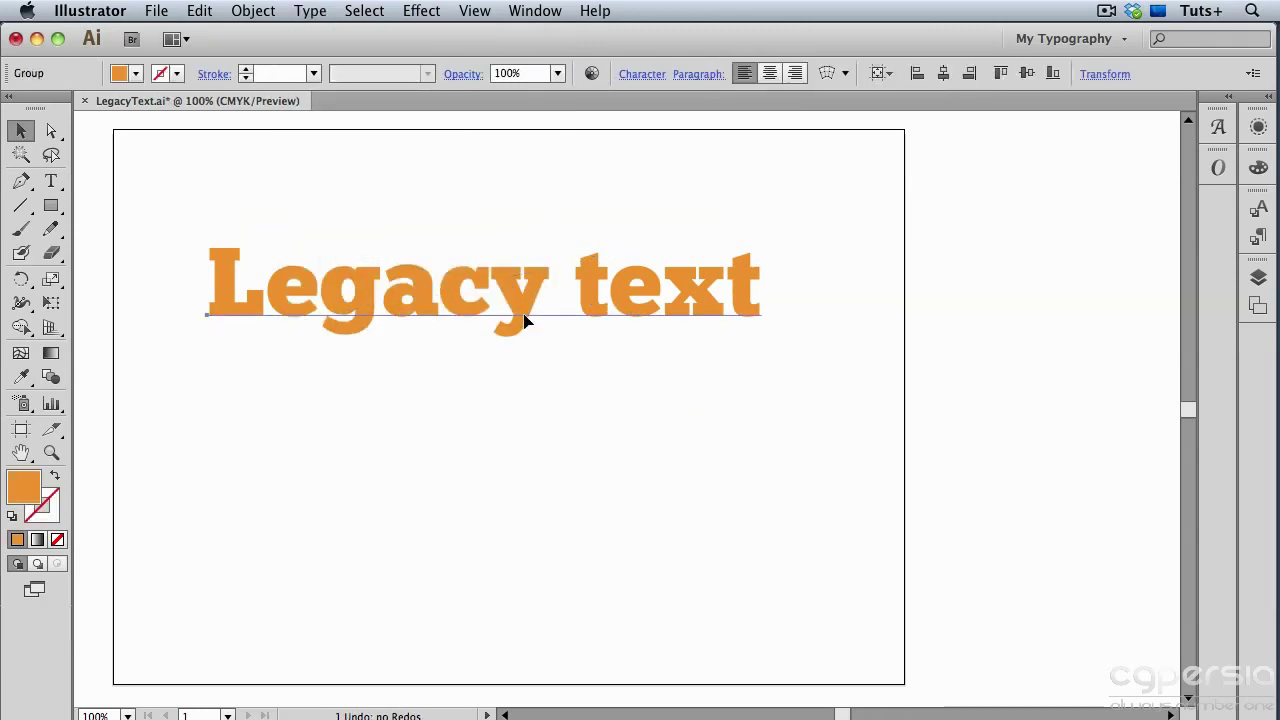
click(51, 180)
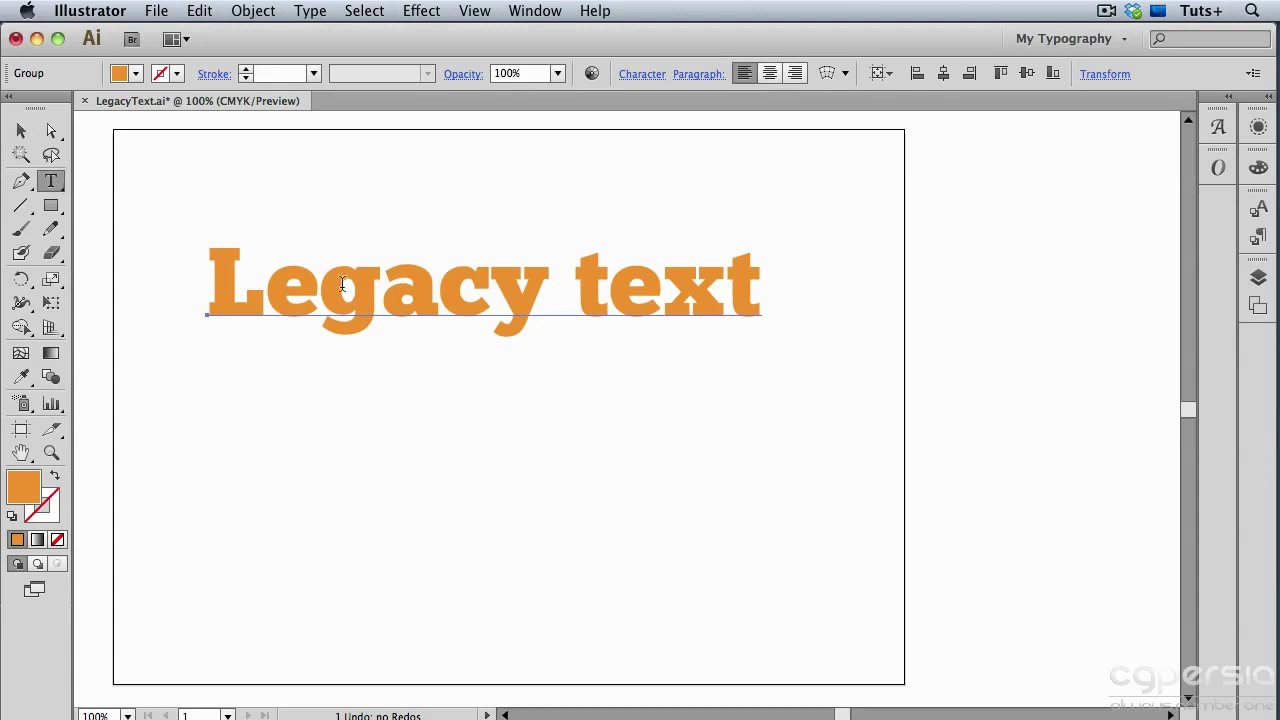
click(440, 284)
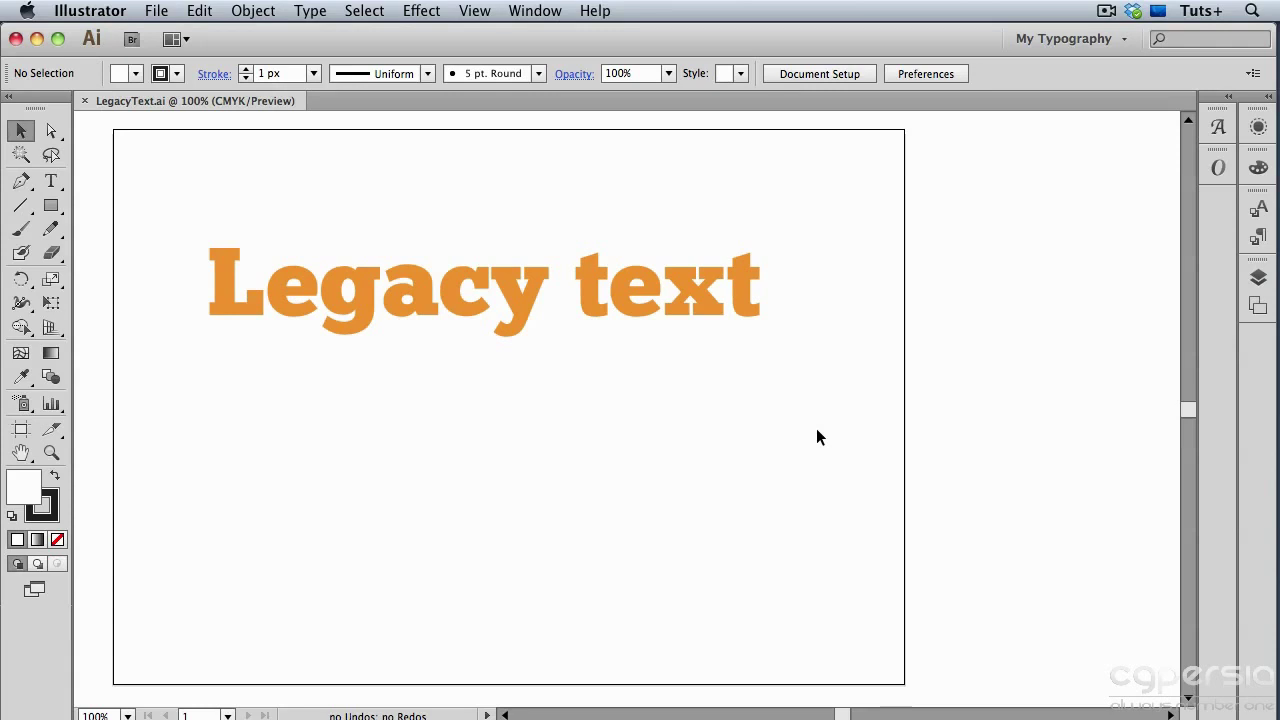
Update the orange headline using Copy Text Object and drag the editable text below the faded copy.
click(511, 294)
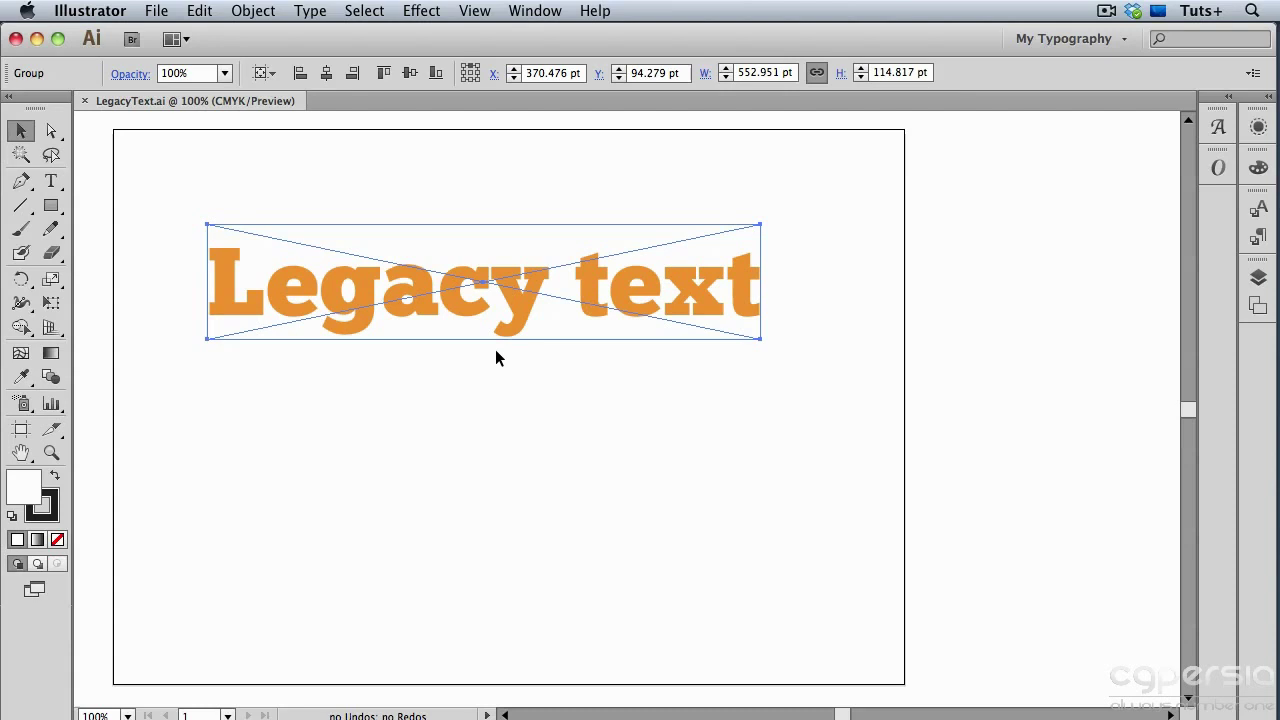
click(58, 184)
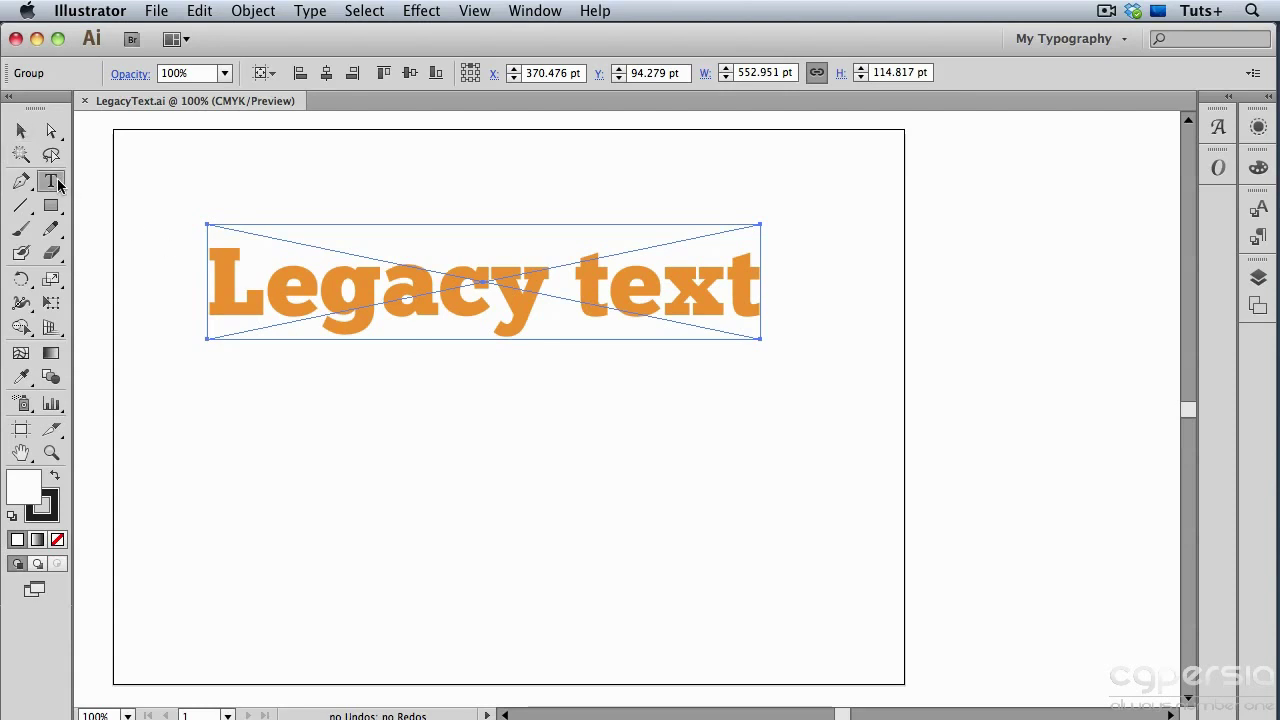
click(269, 280)
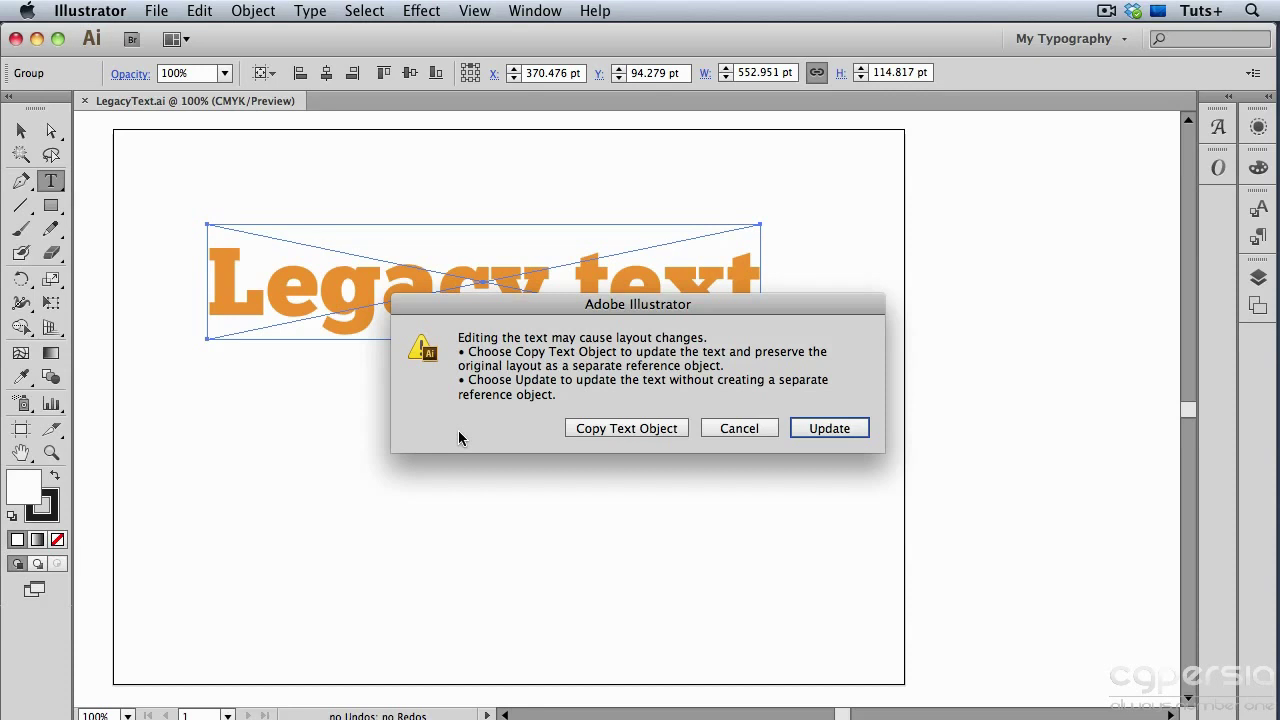
click(606, 432)
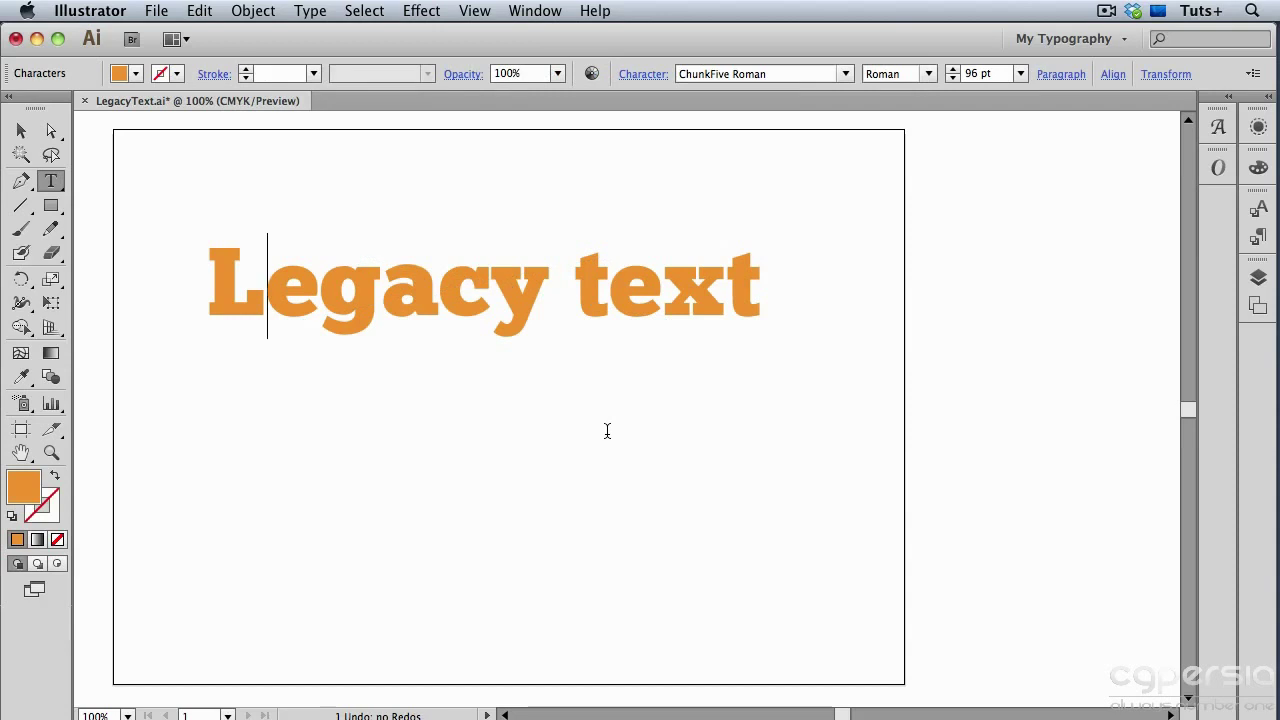
key(Escape)
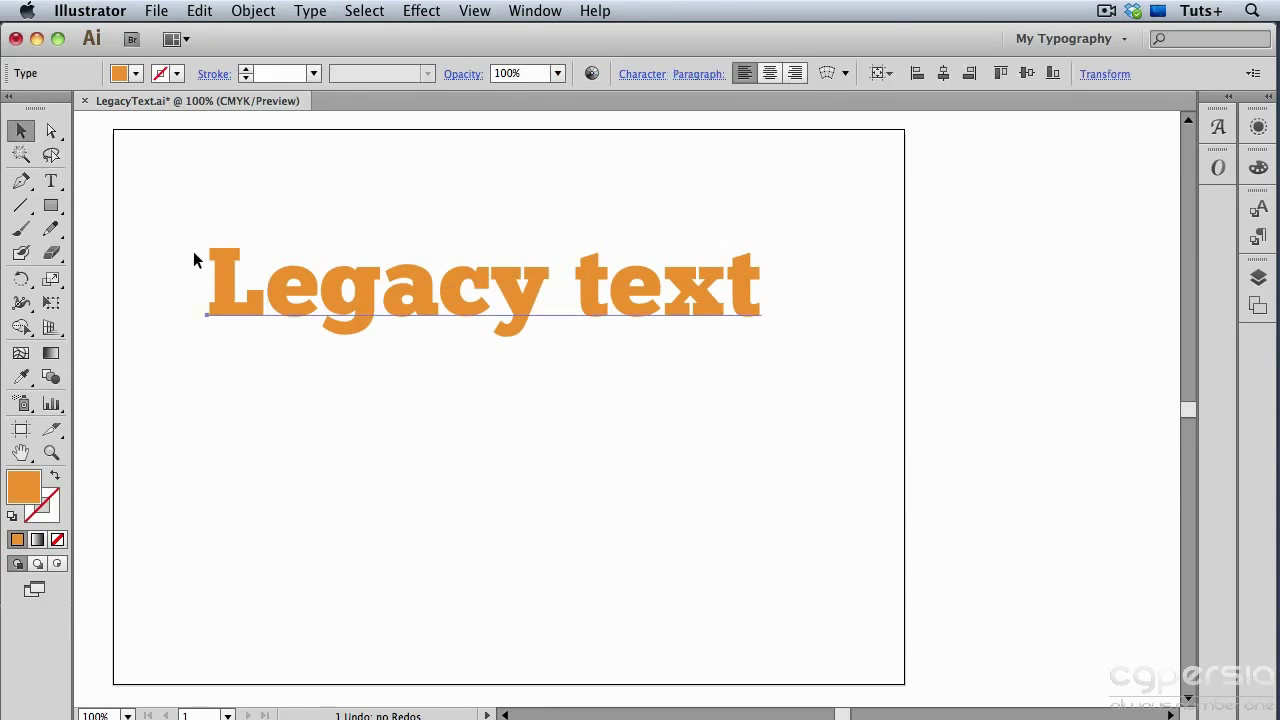
drag(350, 308, 346, 387)
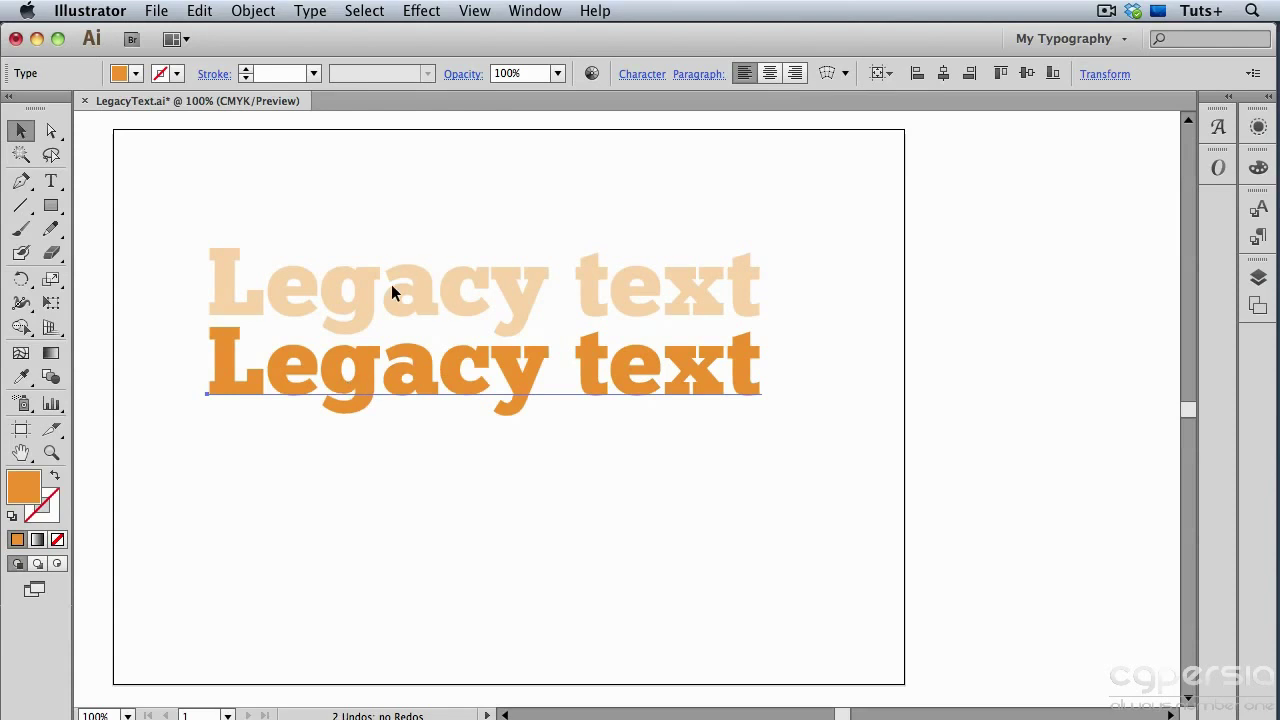
Expand Layer 1 and its group in Layers, then remove the faded copy with Delete Copies.
click(1258, 278)
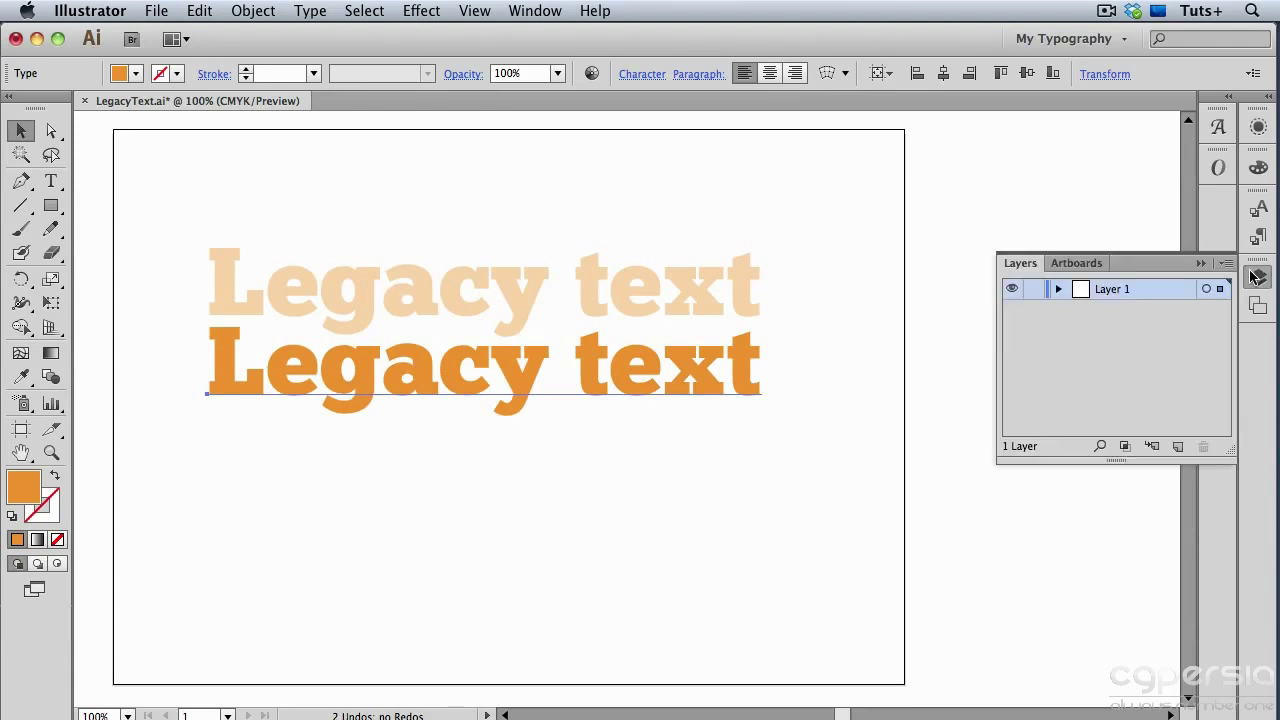
click(1059, 289)
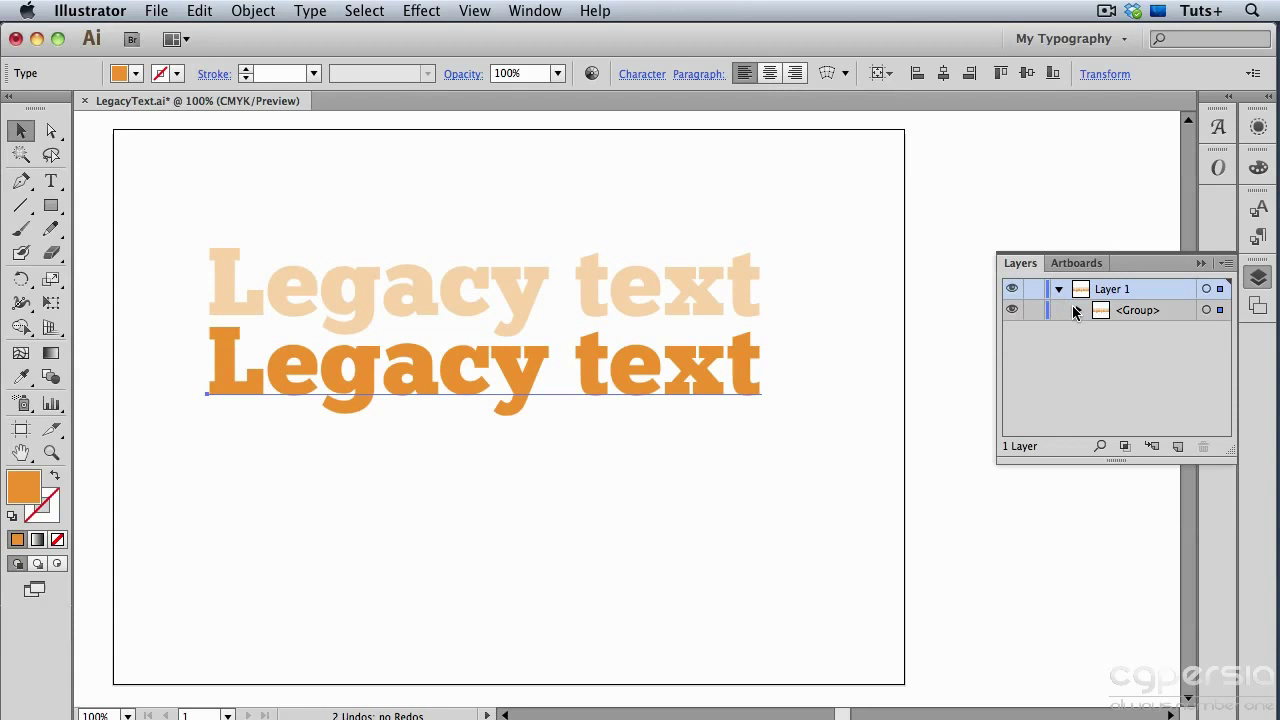
click(1078, 312)
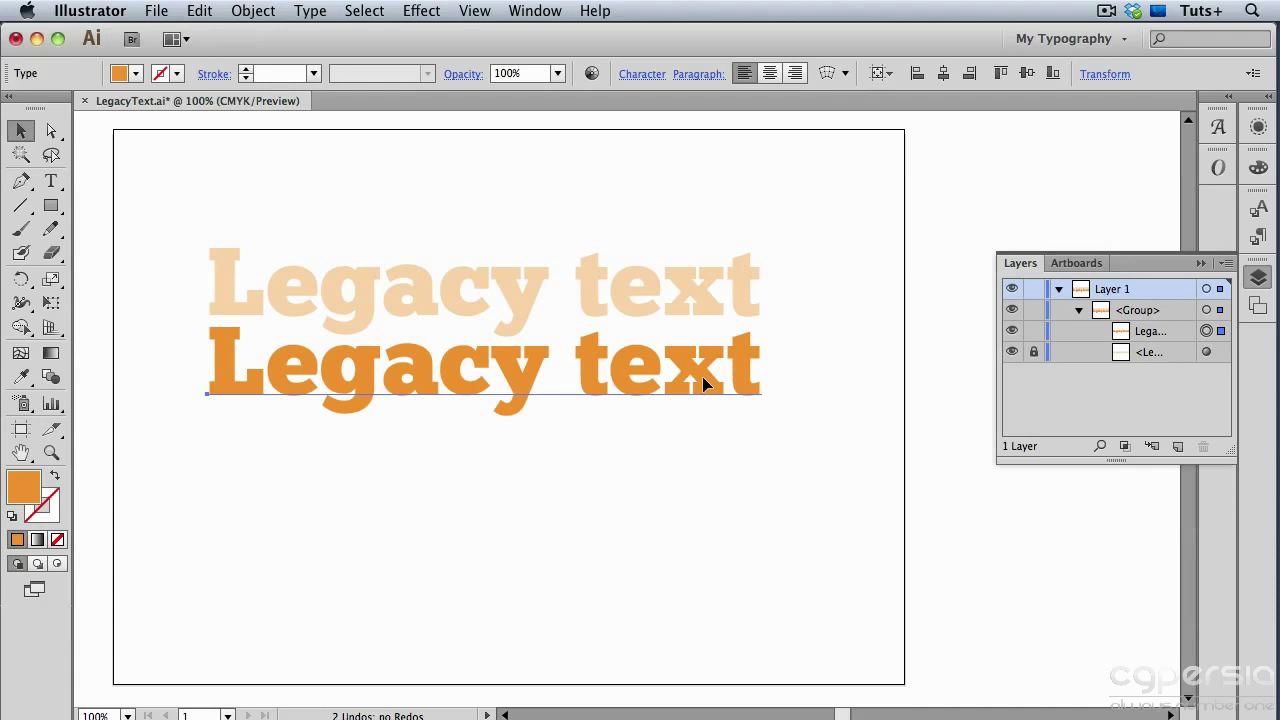
click(310, 10)
mouse_move(450, 381)
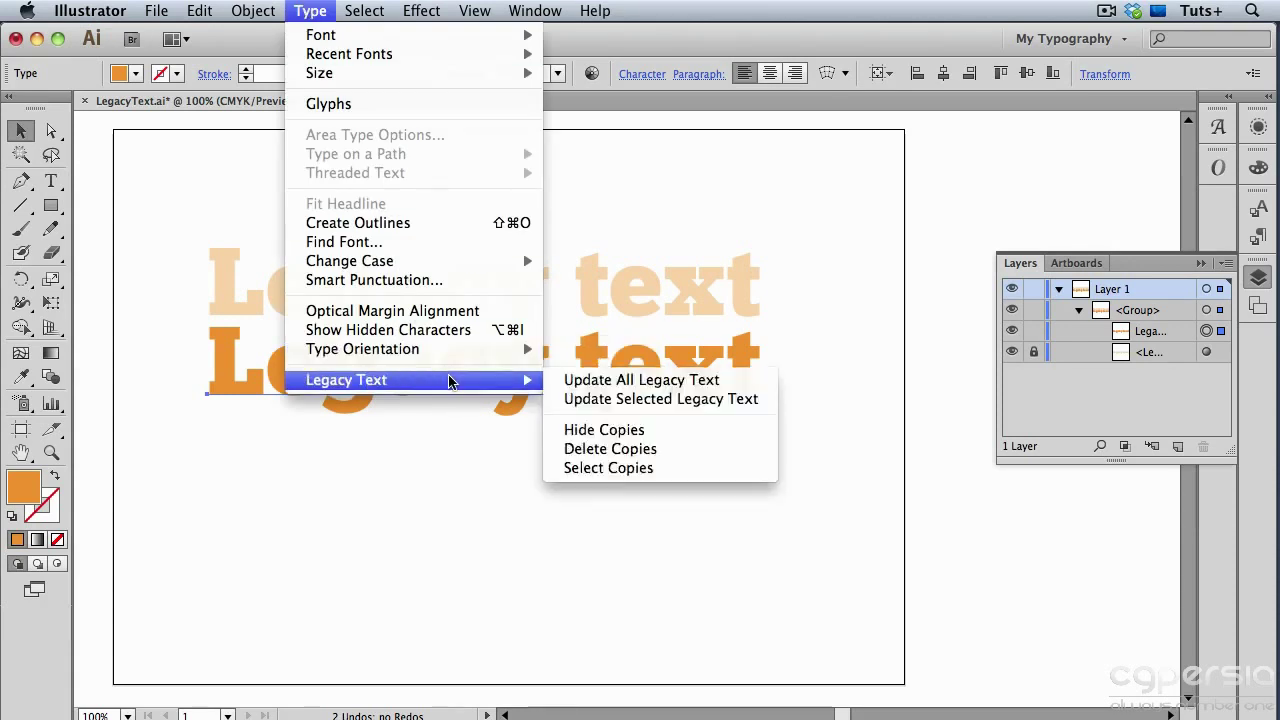
click(683, 451)
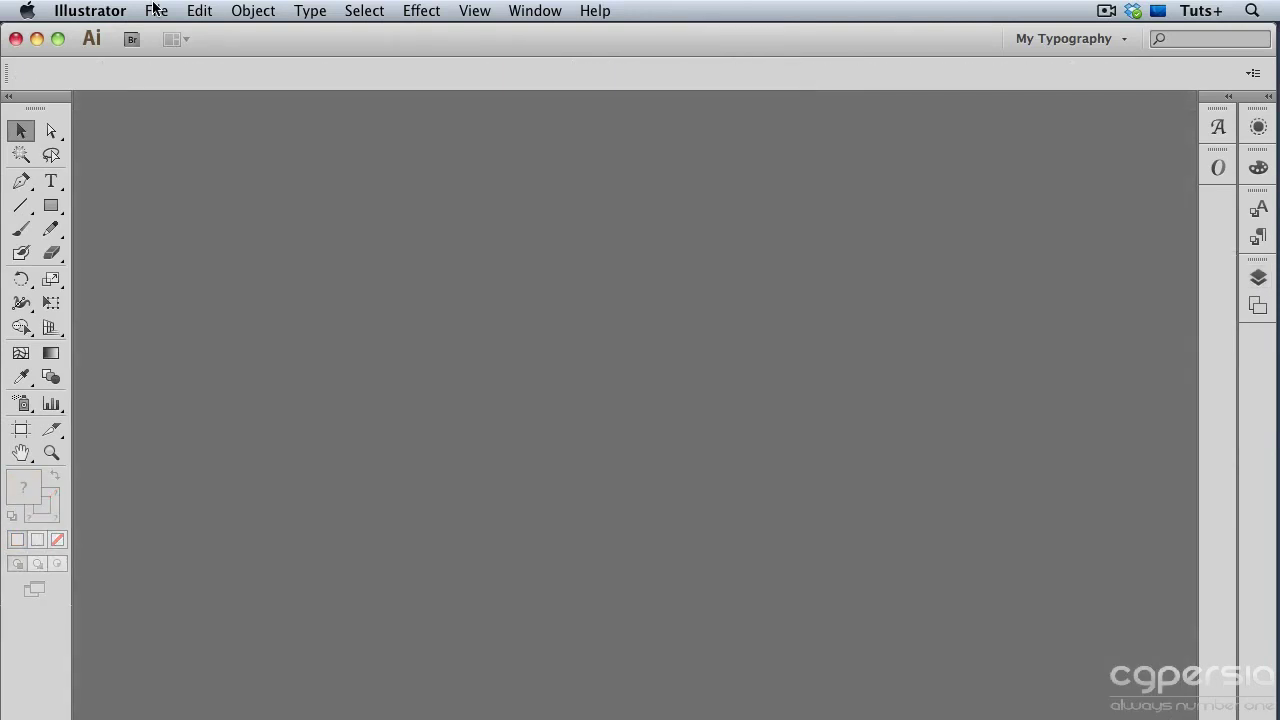
Open LegacyText2.ai, update all its legacy text, and select the blue lettering group.
click(154, 8)
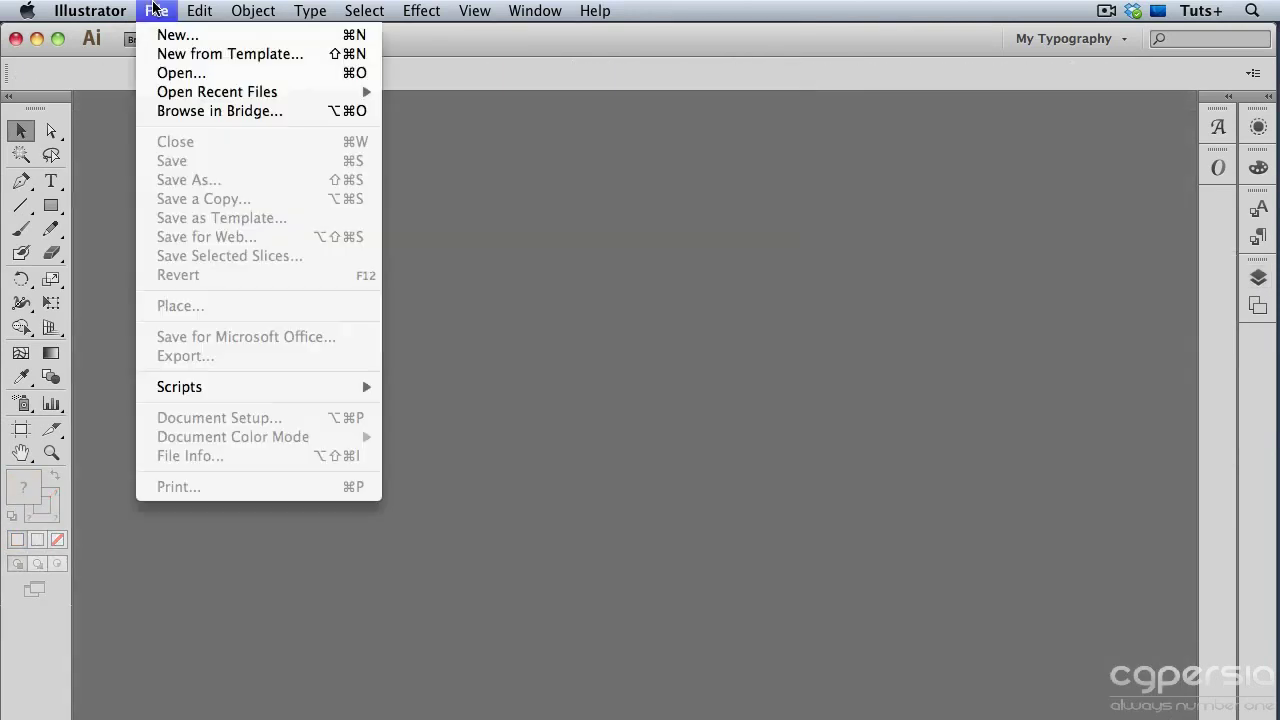
click(185, 73)
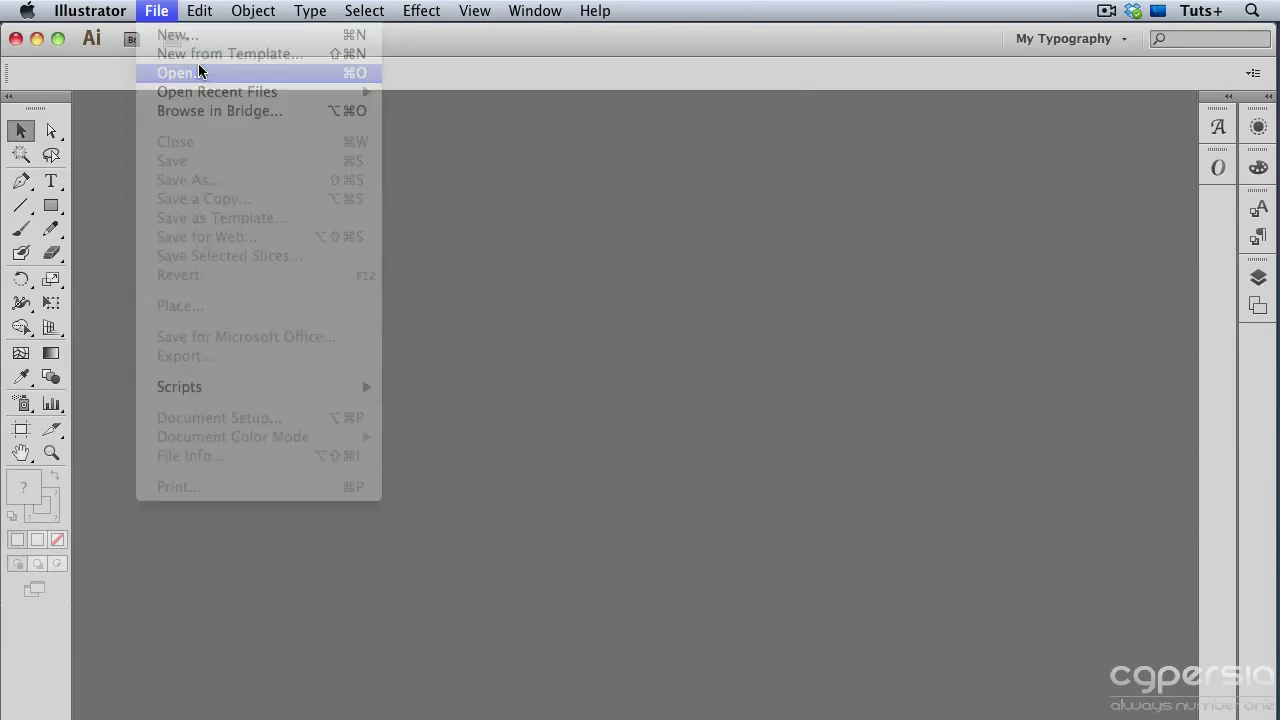
double_click(649, 212)
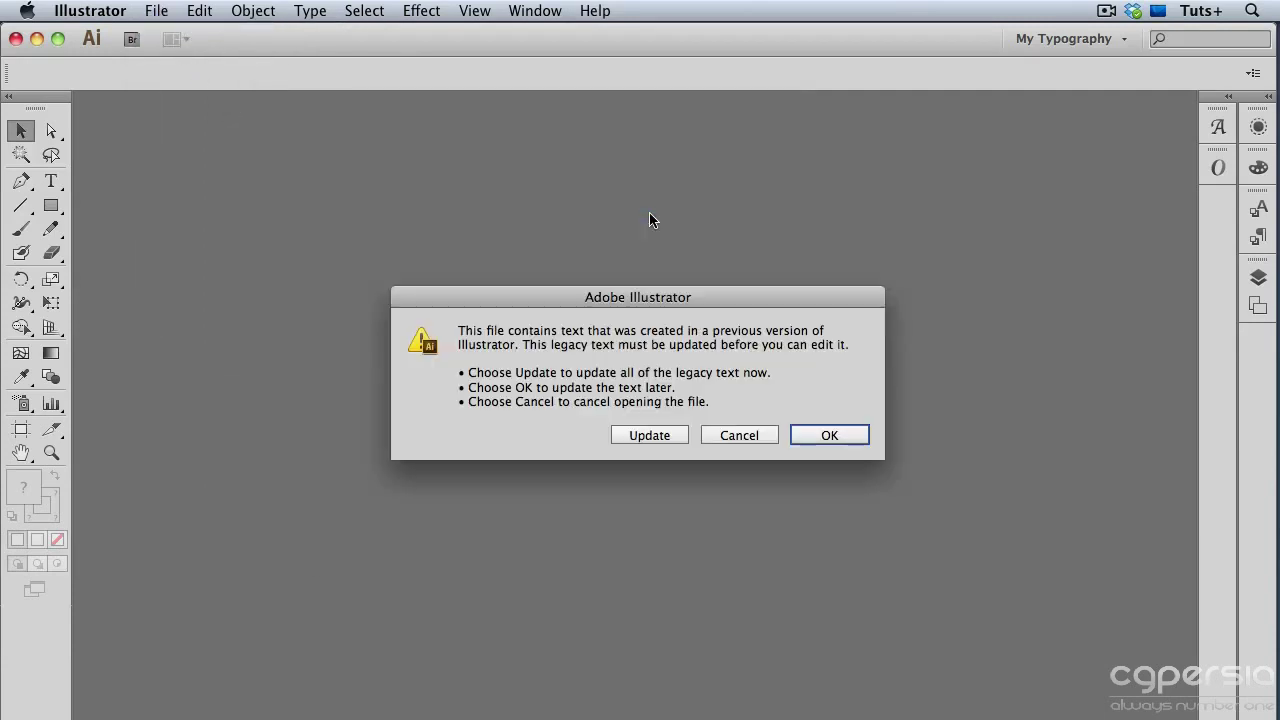
click(675, 437)
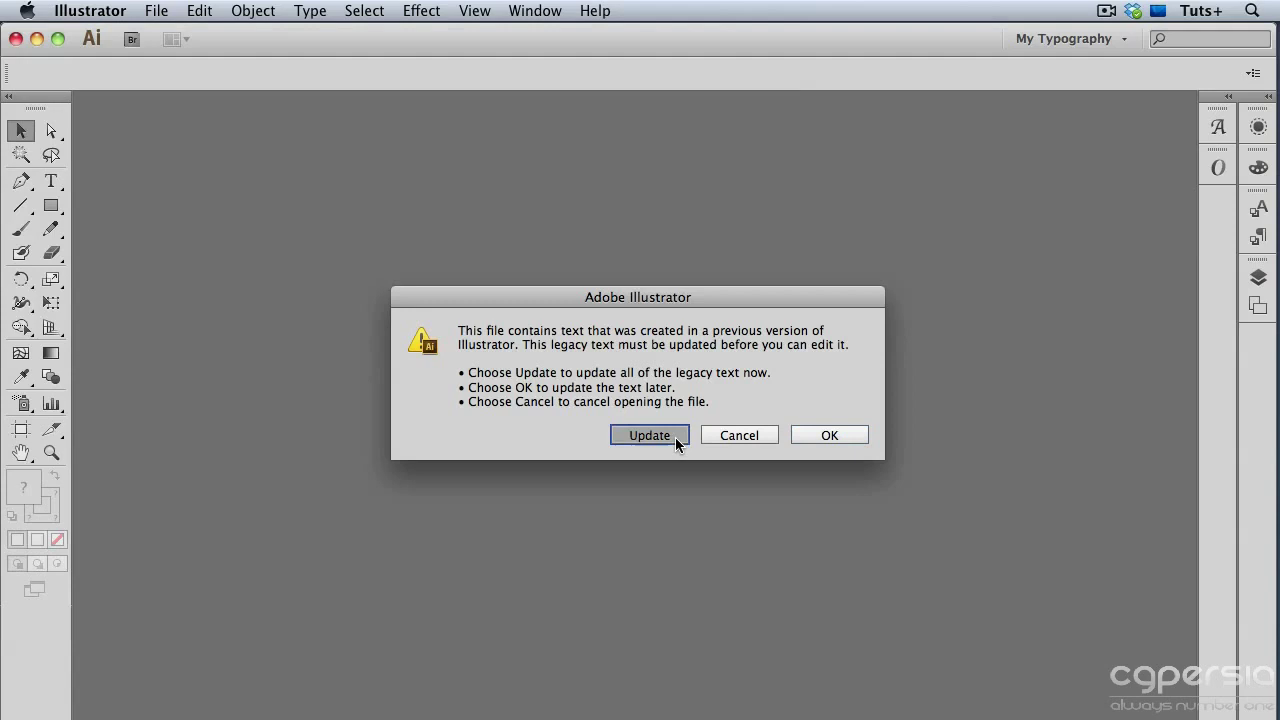
click(649, 437)
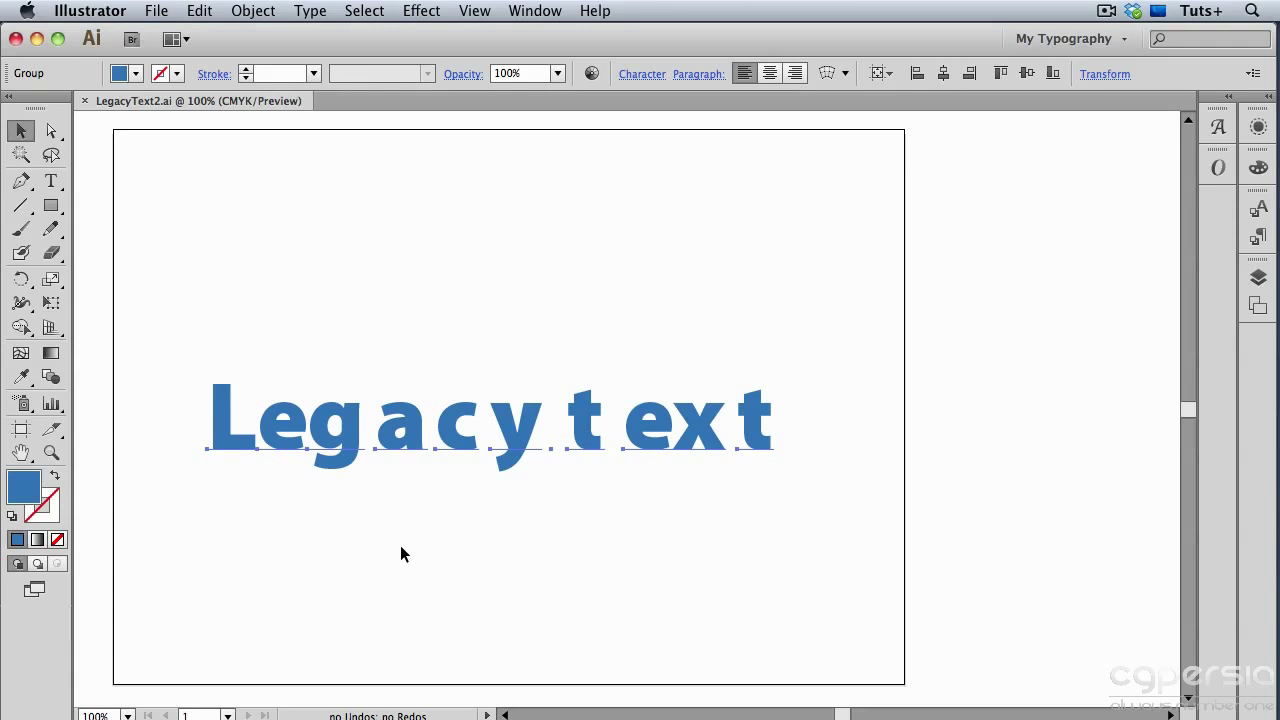
Copy the blue group, paste it as a new point-type line, and position it above the fragments.
click(205, 11)
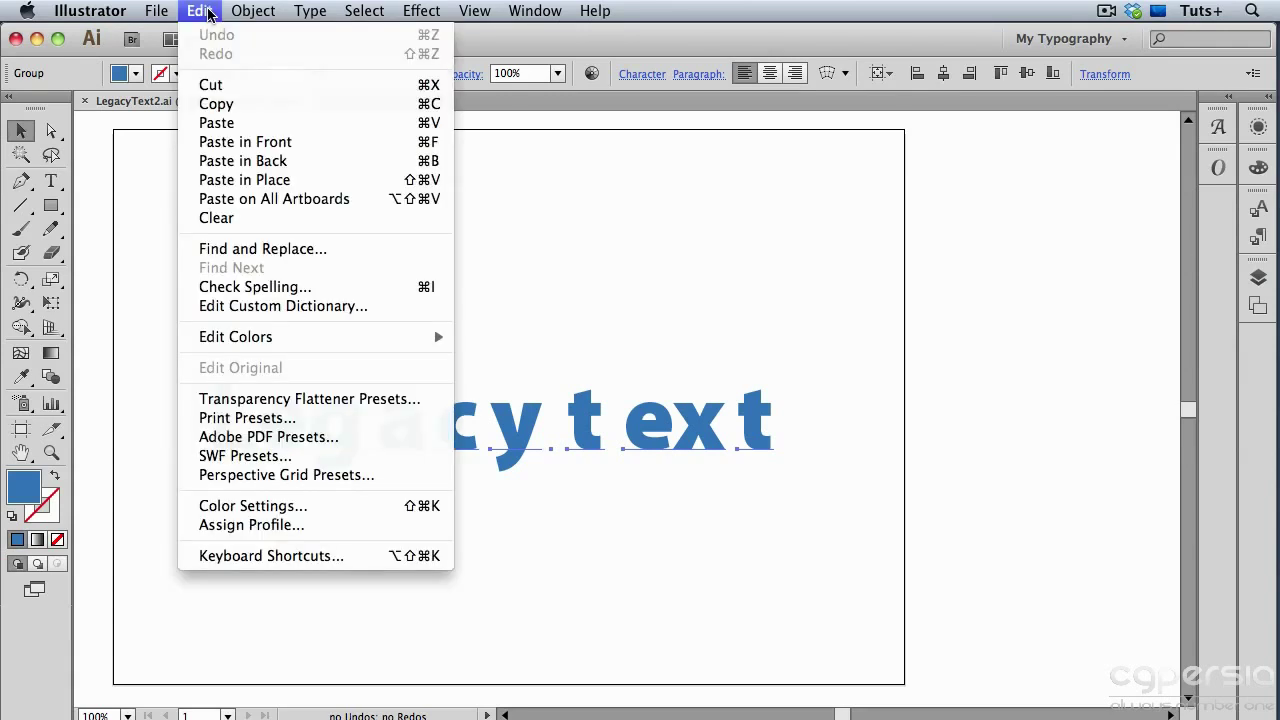
click(230, 102)
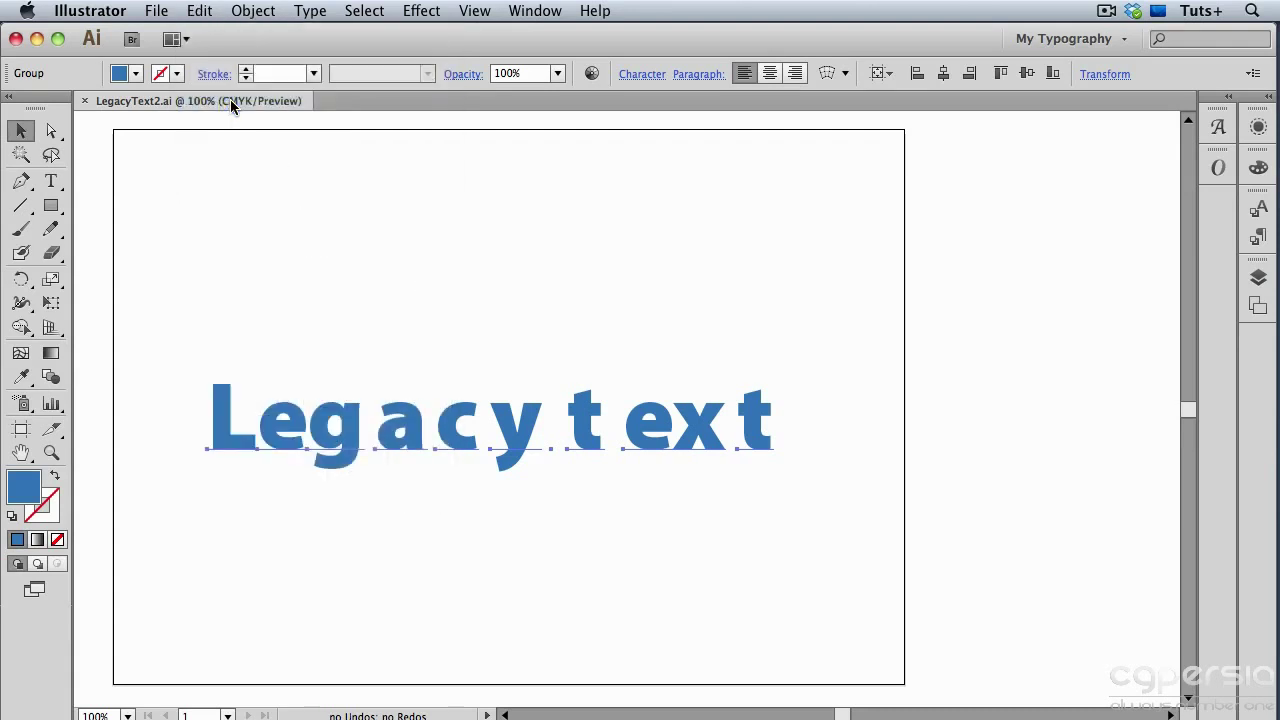
click(58, 179)
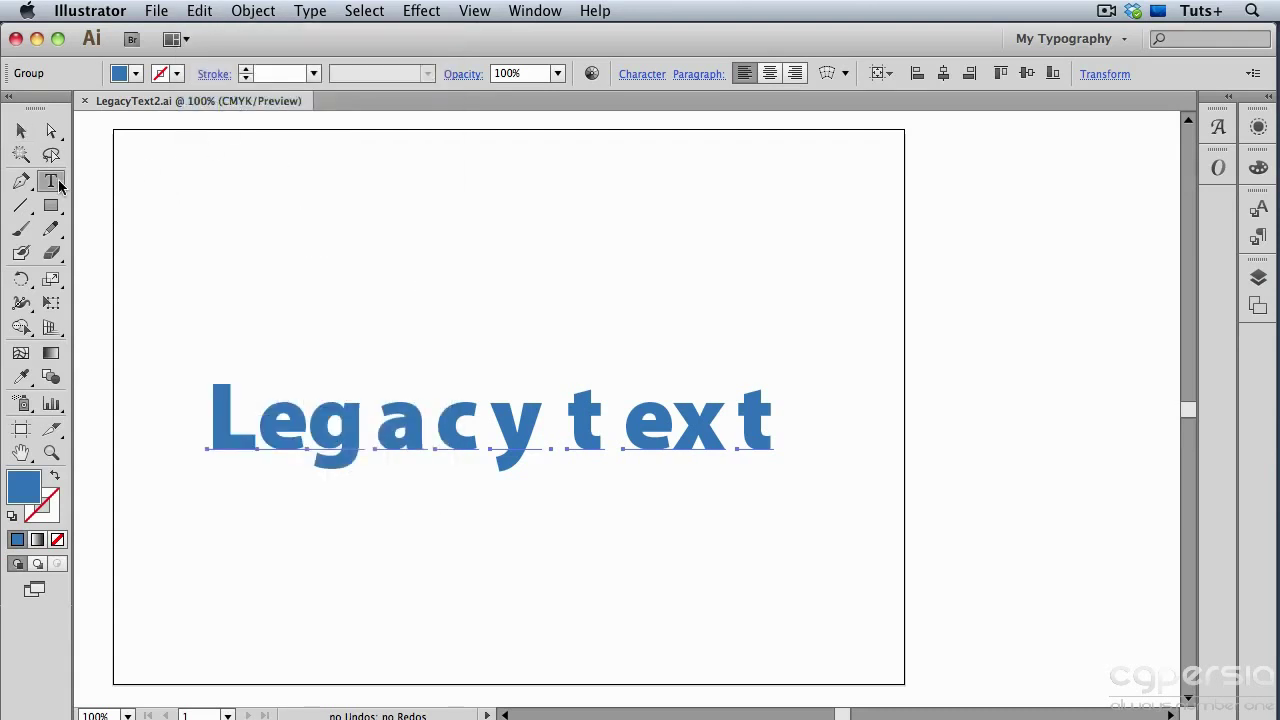
click(268, 224)
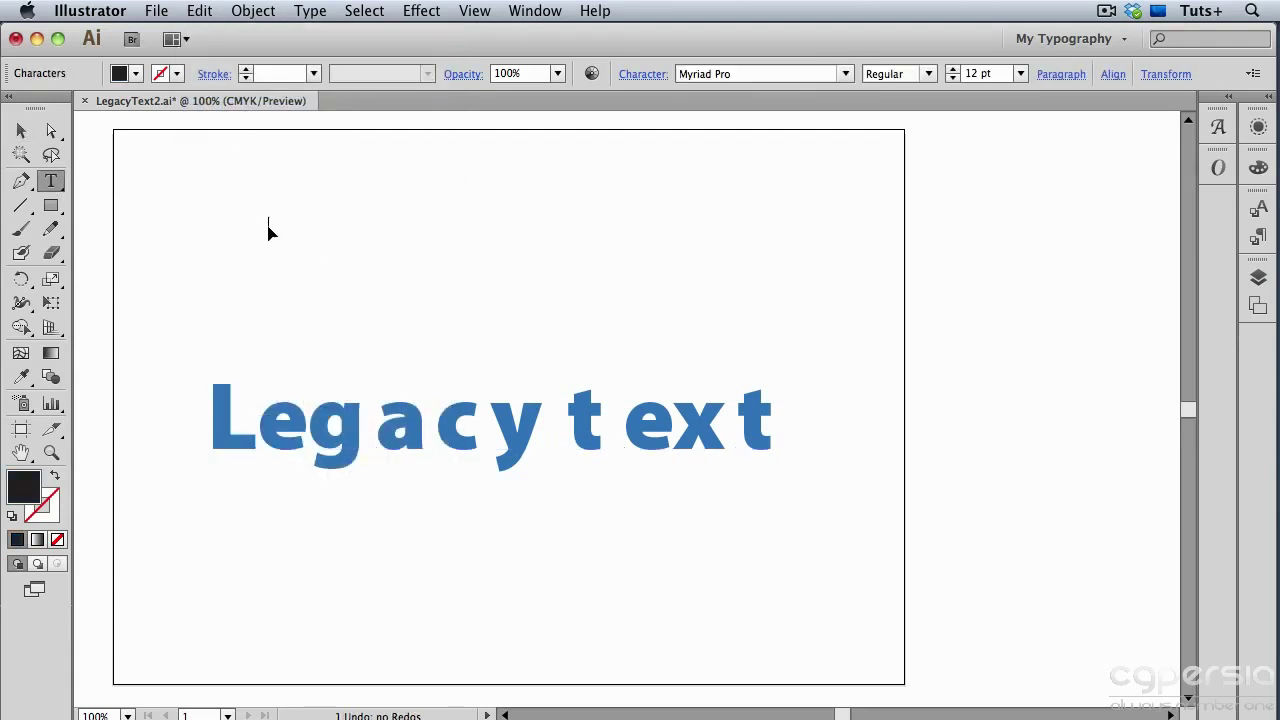
key(cmd+v)
click(20, 131)
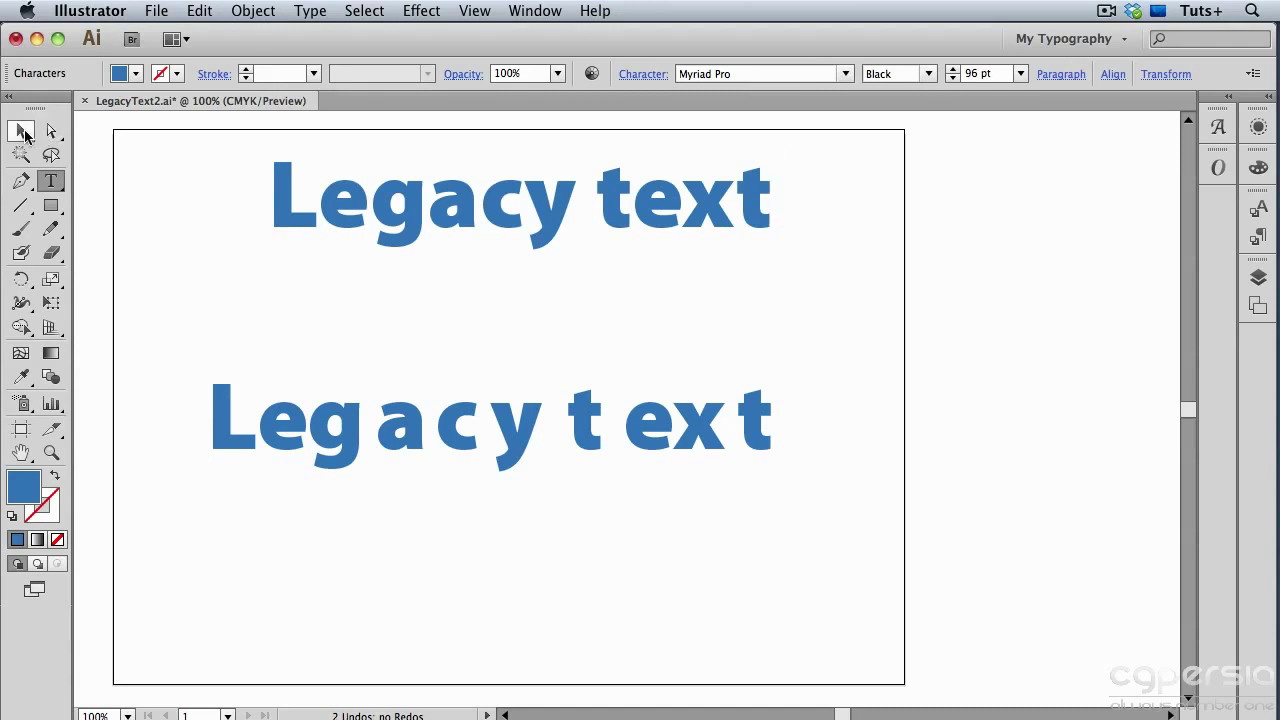
drag(389, 212, 360, 241)
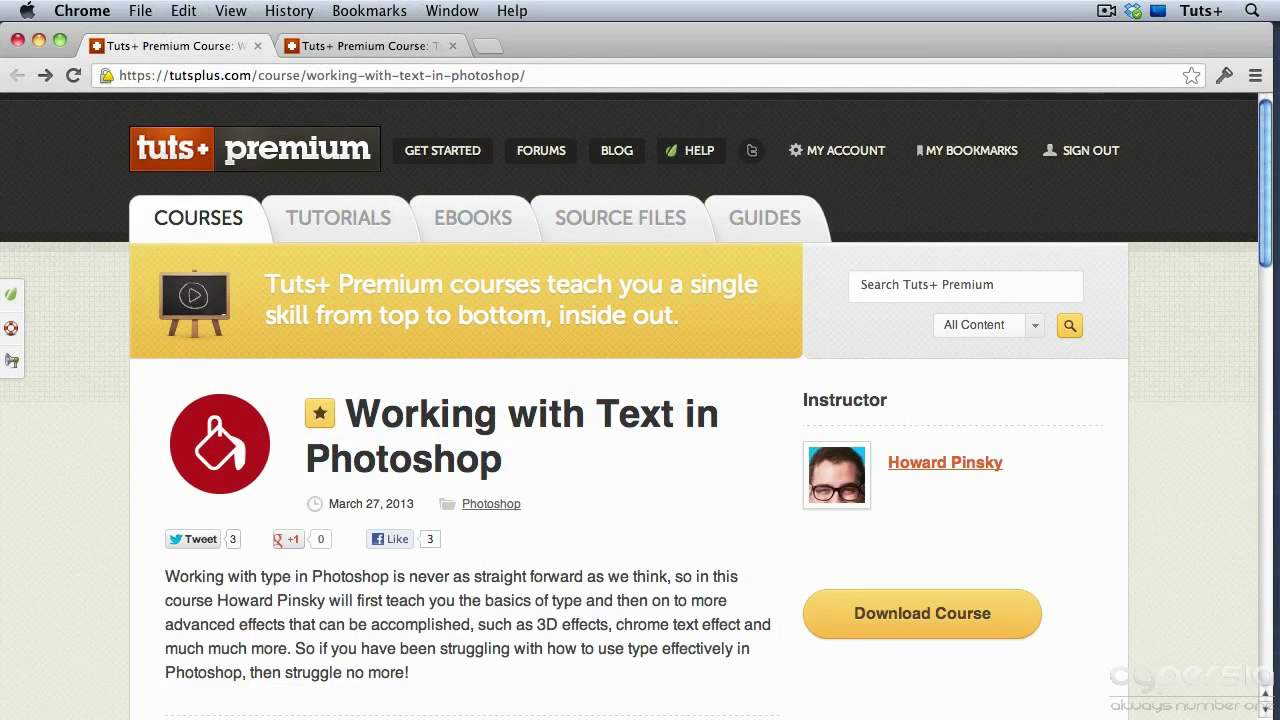
Switch to the second Chrome tab showing the Typography Projects in InDesign course page.
key(ctrl+Tab)
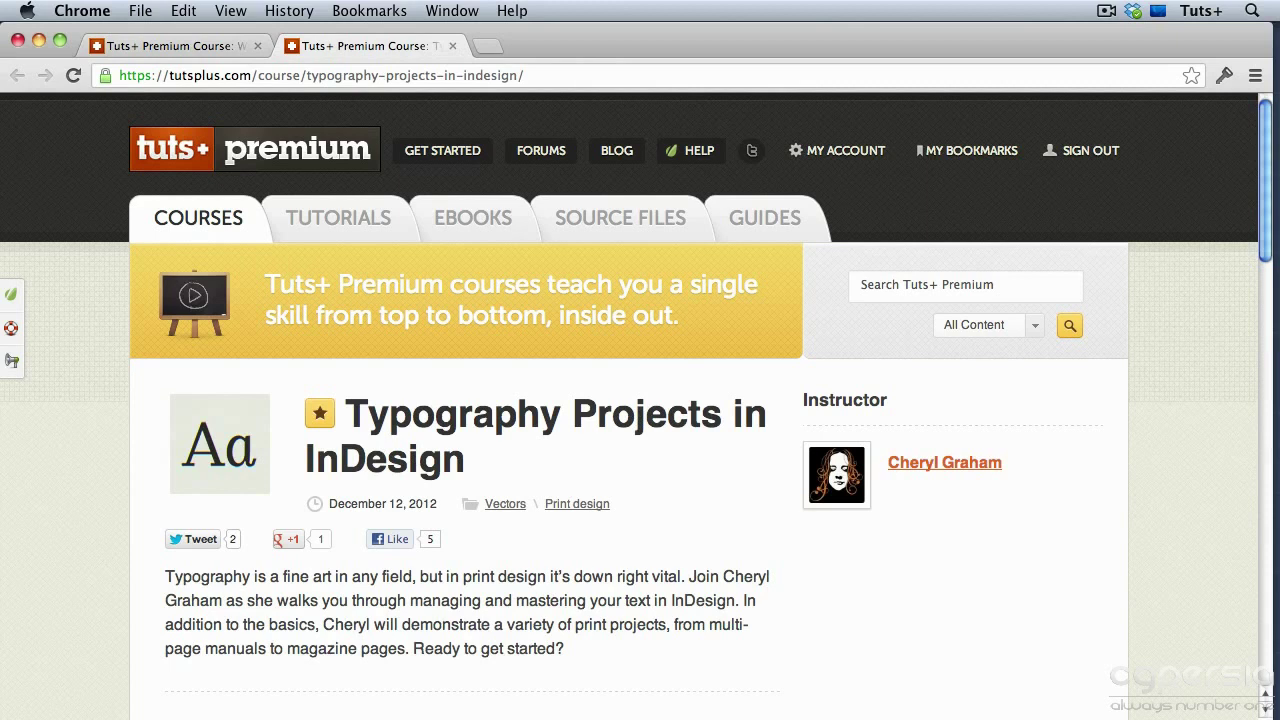